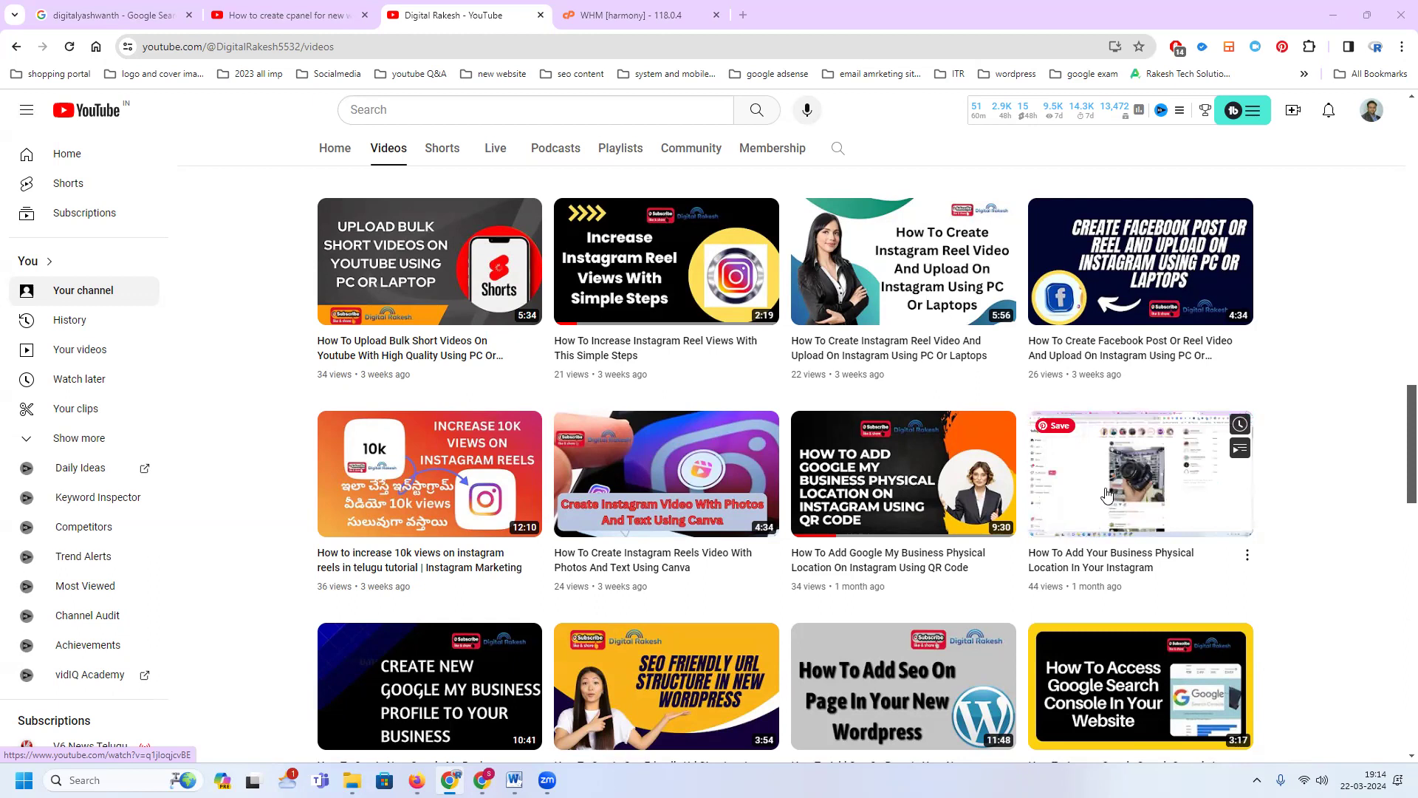
Load milesweb.in in a new browser tab and go to its Reseller Hosting page.
{"action": "left_click", "coordinate": [741, 19]}
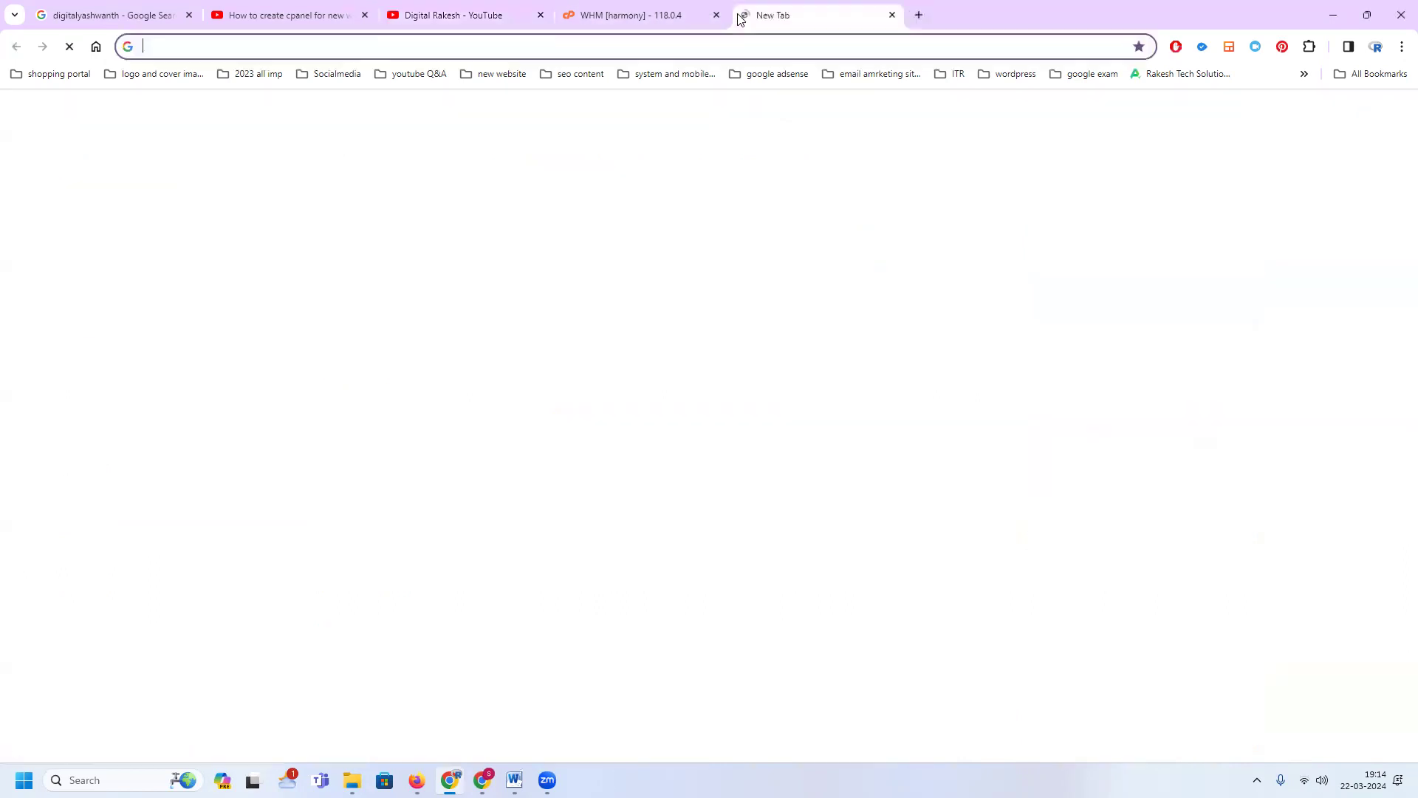
{"action": "type", "text": "miles"}
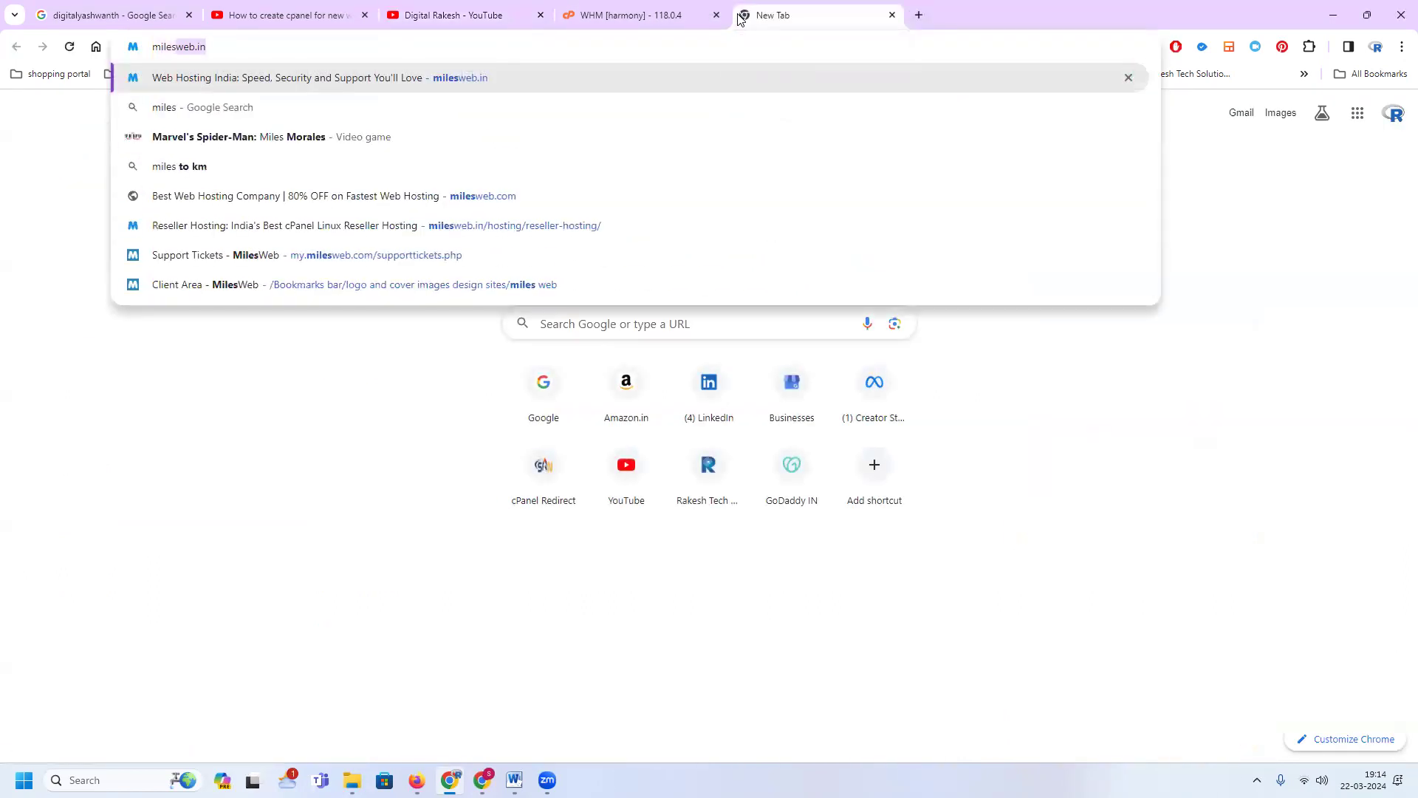
{"action": "key", "text": "Return"}
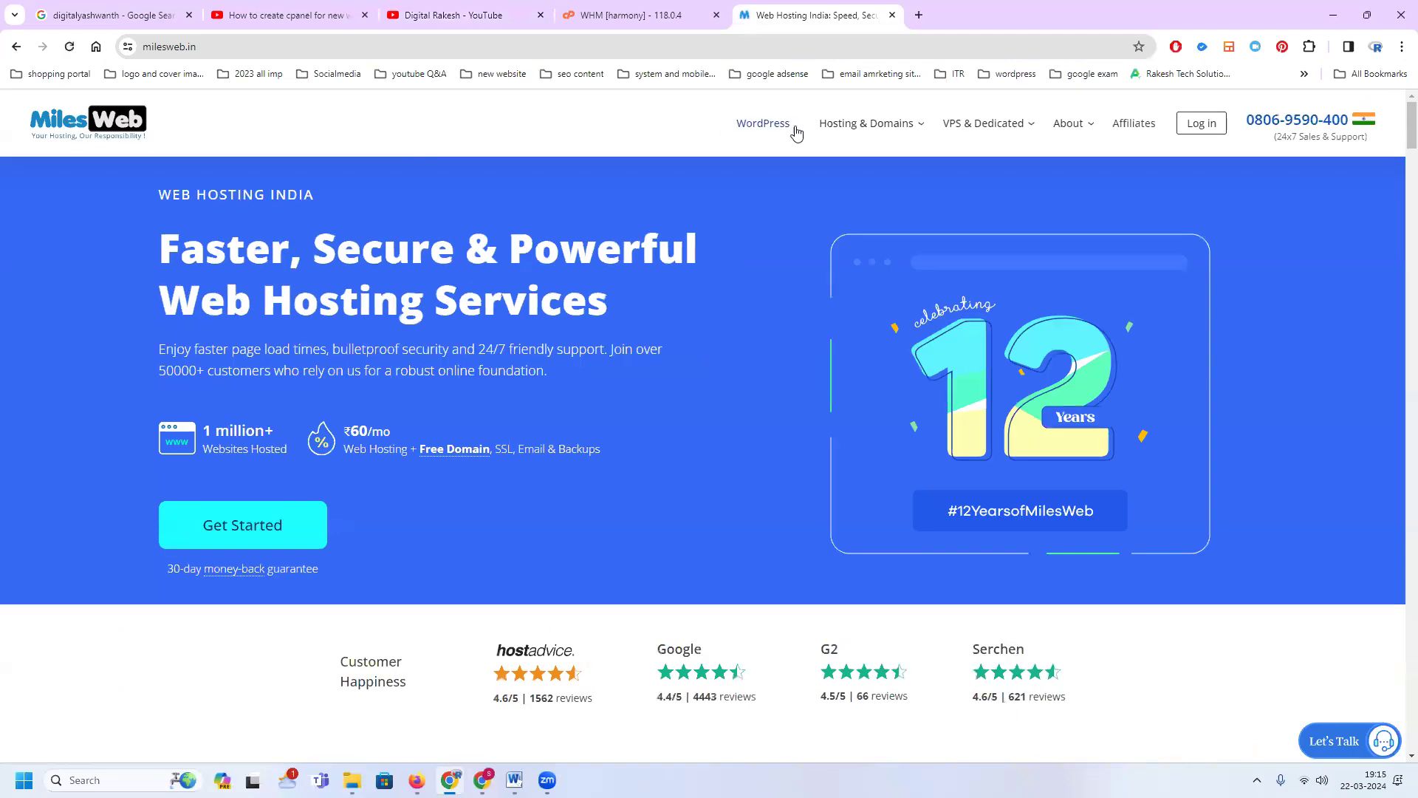
{"action": "mouse_move", "coordinate": [862, 133]}
{"action": "left_click", "coordinate": [174, 398]}
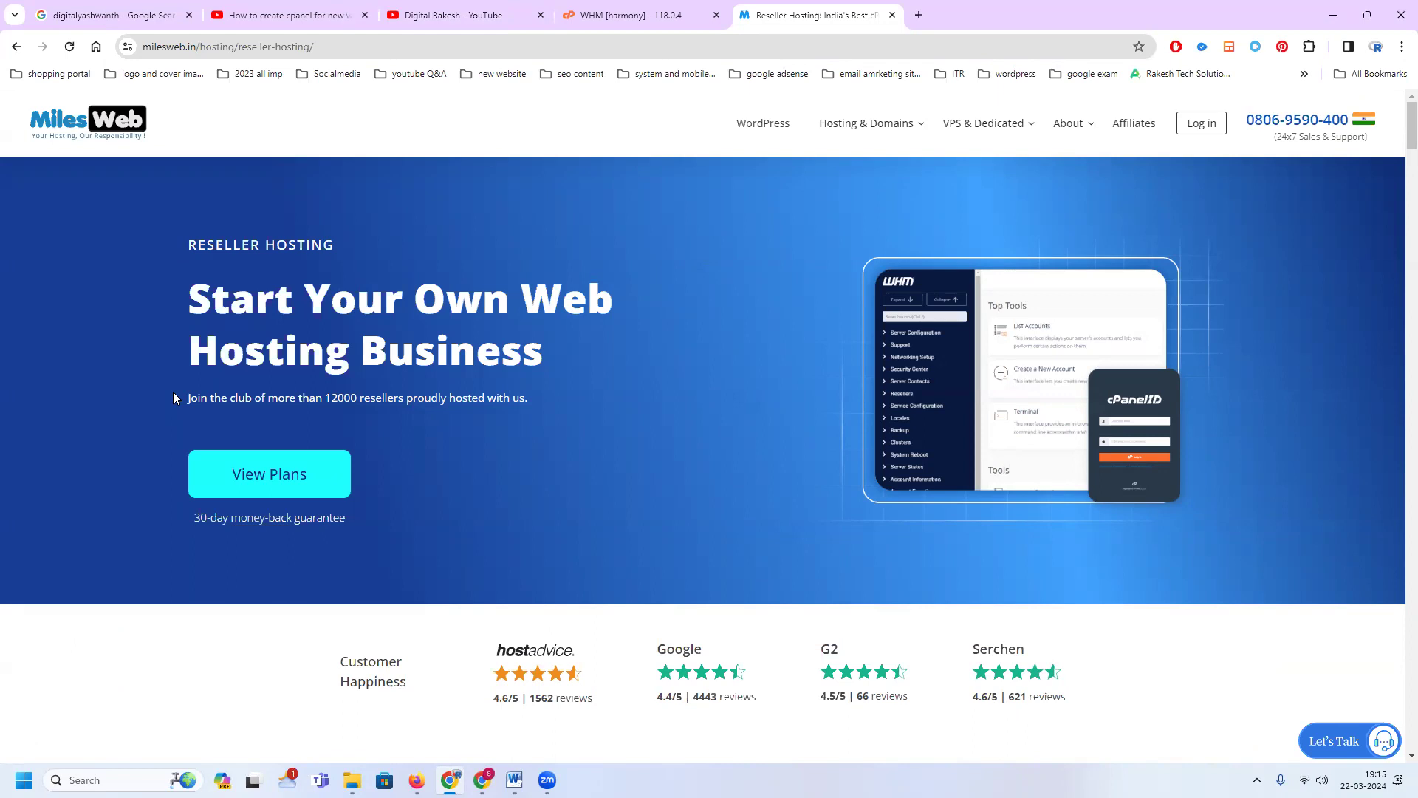
Look over the reseller hosting plans and reload the Reseller Hosting page from the site's hosting categories.
{"action": "scroll", "coordinate": [150, 399], "scroll_direction": "down", "scroll_amount": 10}
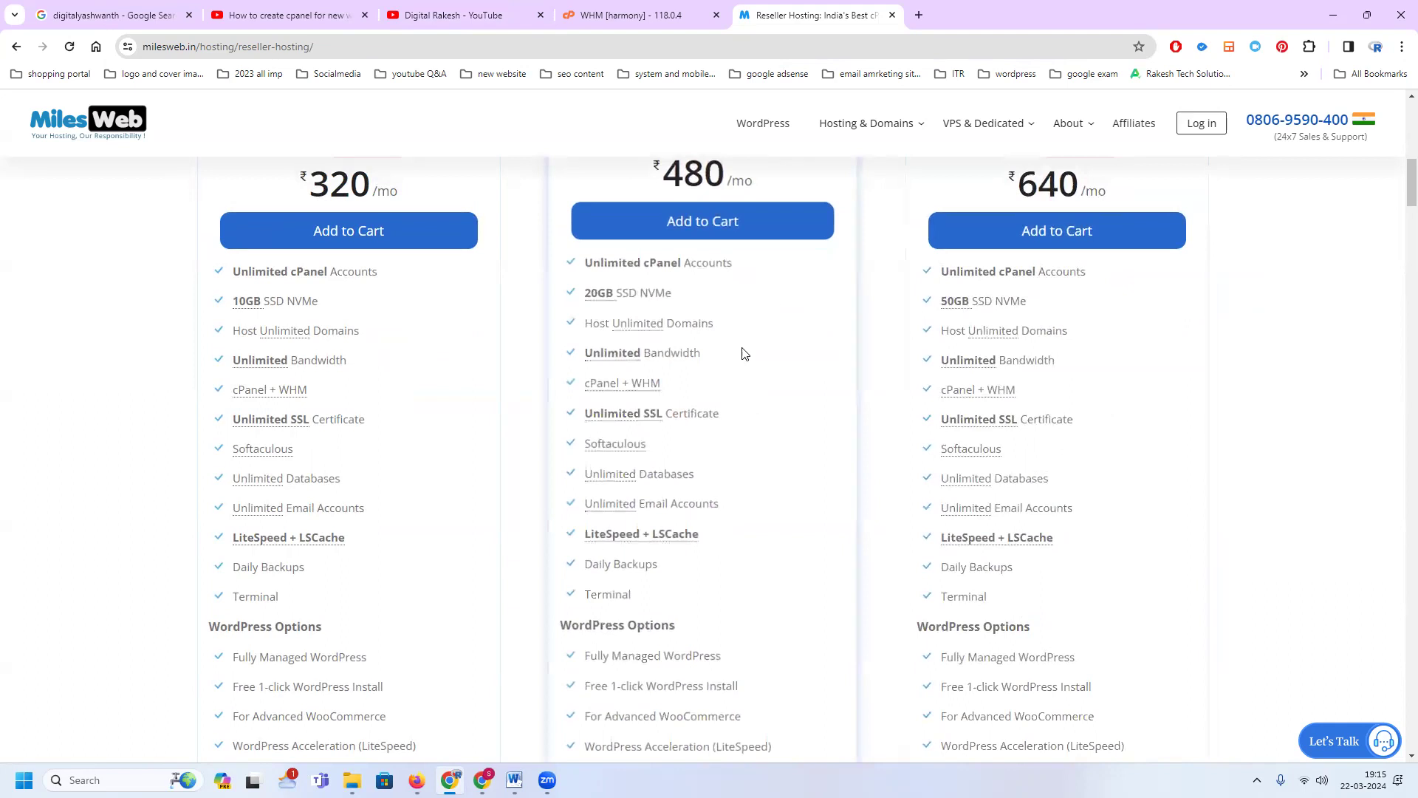
{"action": "scroll", "coordinate": [797, 414], "scroll_direction": "up", "scroll_amount": 1}
{"action": "scroll", "coordinate": [796, 409], "scroll_direction": "up", "scroll_amount": 9}
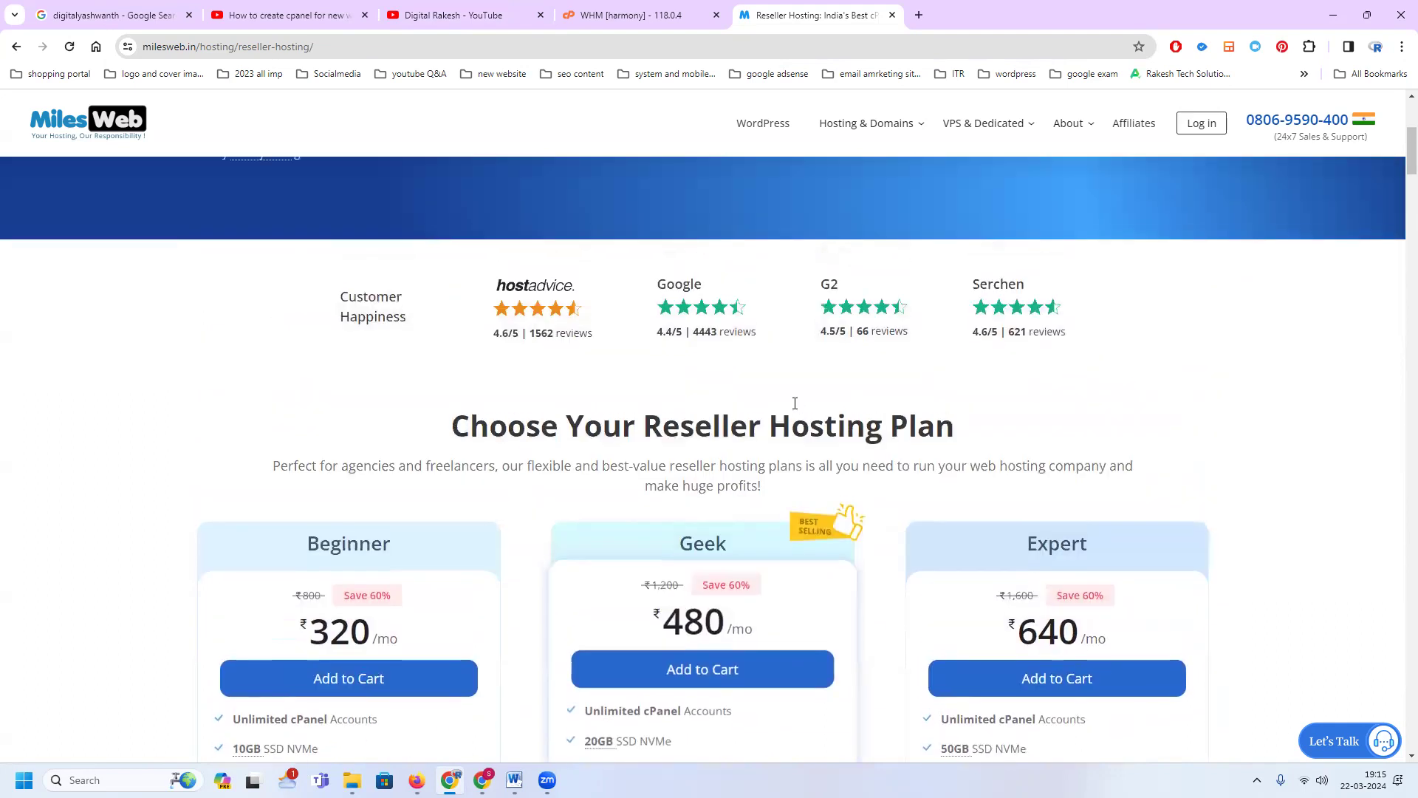
{"action": "mouse_move", "coordinate": [896, 121]}
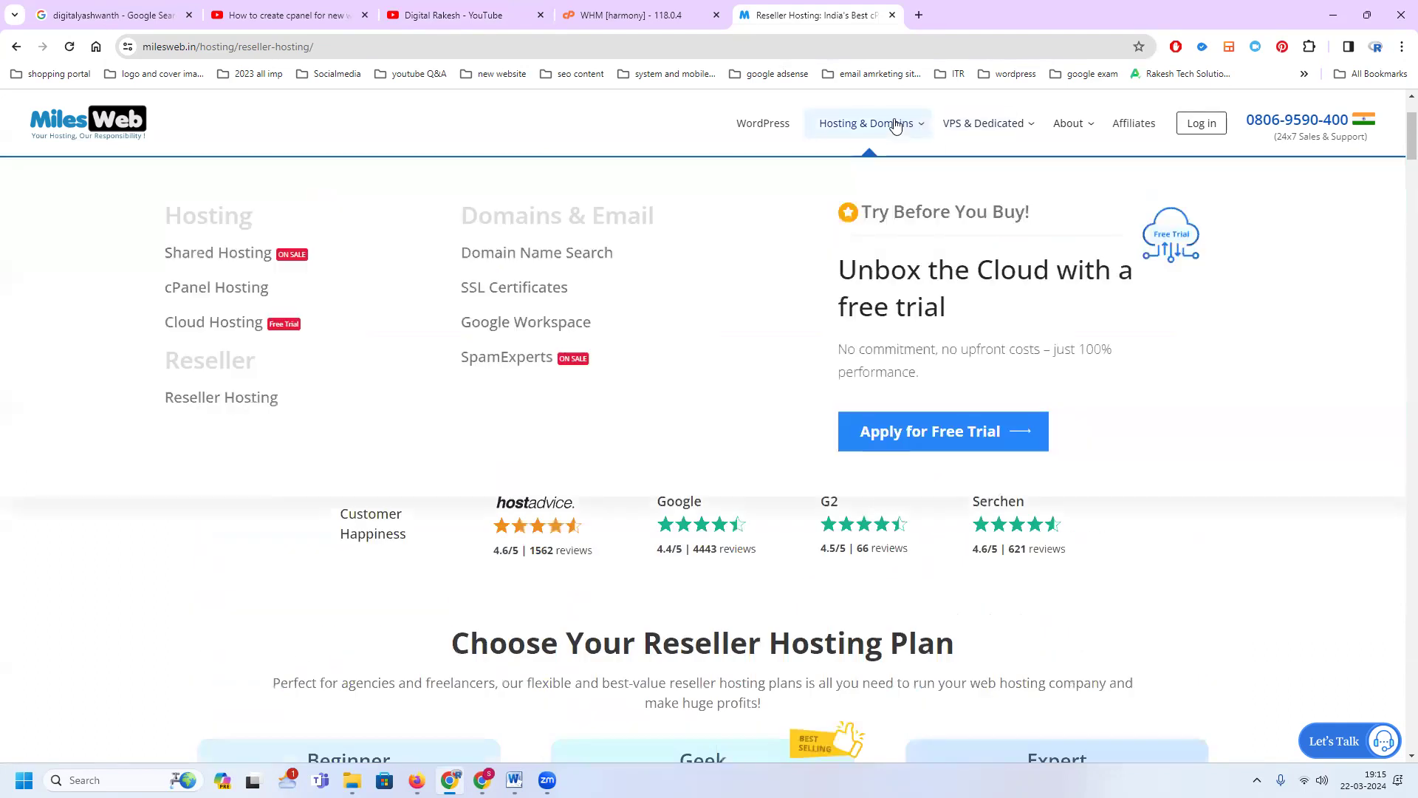
{"action": "left_click", "coordinate": [190, 398]}
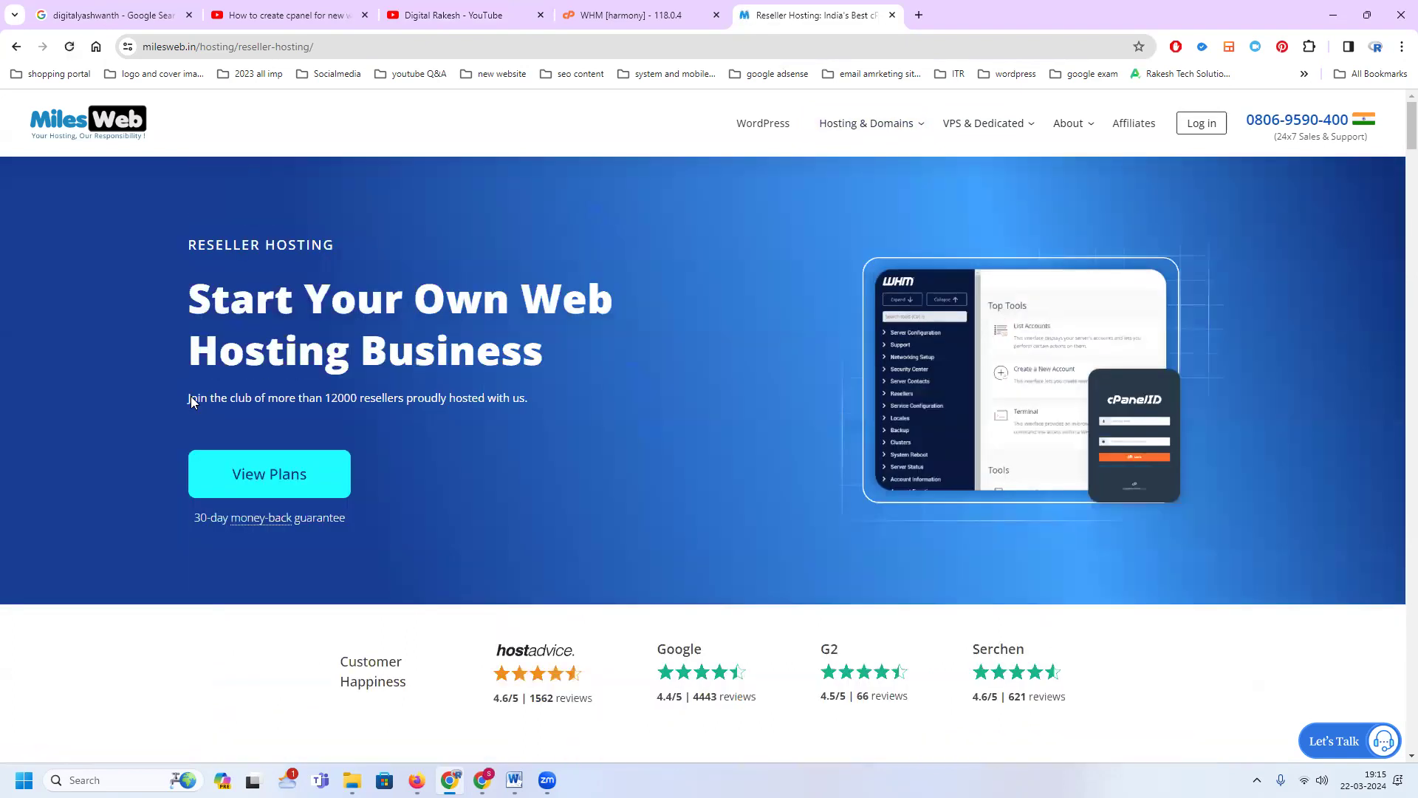
Compare the prices and features of the Beginner, Geek and Expert reseller hosting plans.
{"action": "scroll", "coordinate": [190, 403], "scroll_direction": "down", "scroll_amount": 7}
{"action": "scroll", "coordinate": [190, 402], "scroll_direction": "down", "scroll_amount": 2}
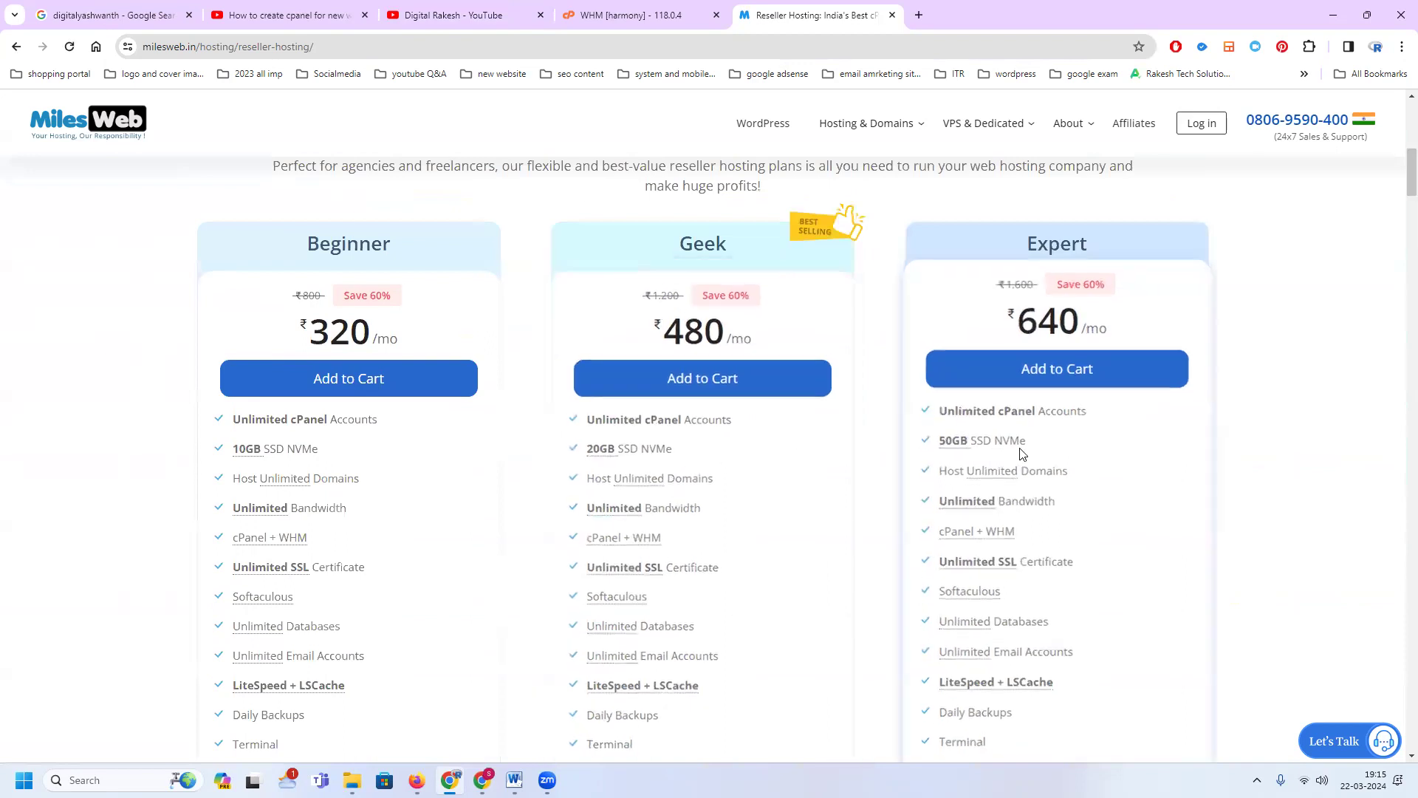
{"action": "scroll", "coordinate": [1019, 452], "scroll_direction": "down", "scroll_amount": 4}
{"action": "scroll", "coordinate": [1022, 453], "scroll_direction": "down", "scroll_amount": 13}
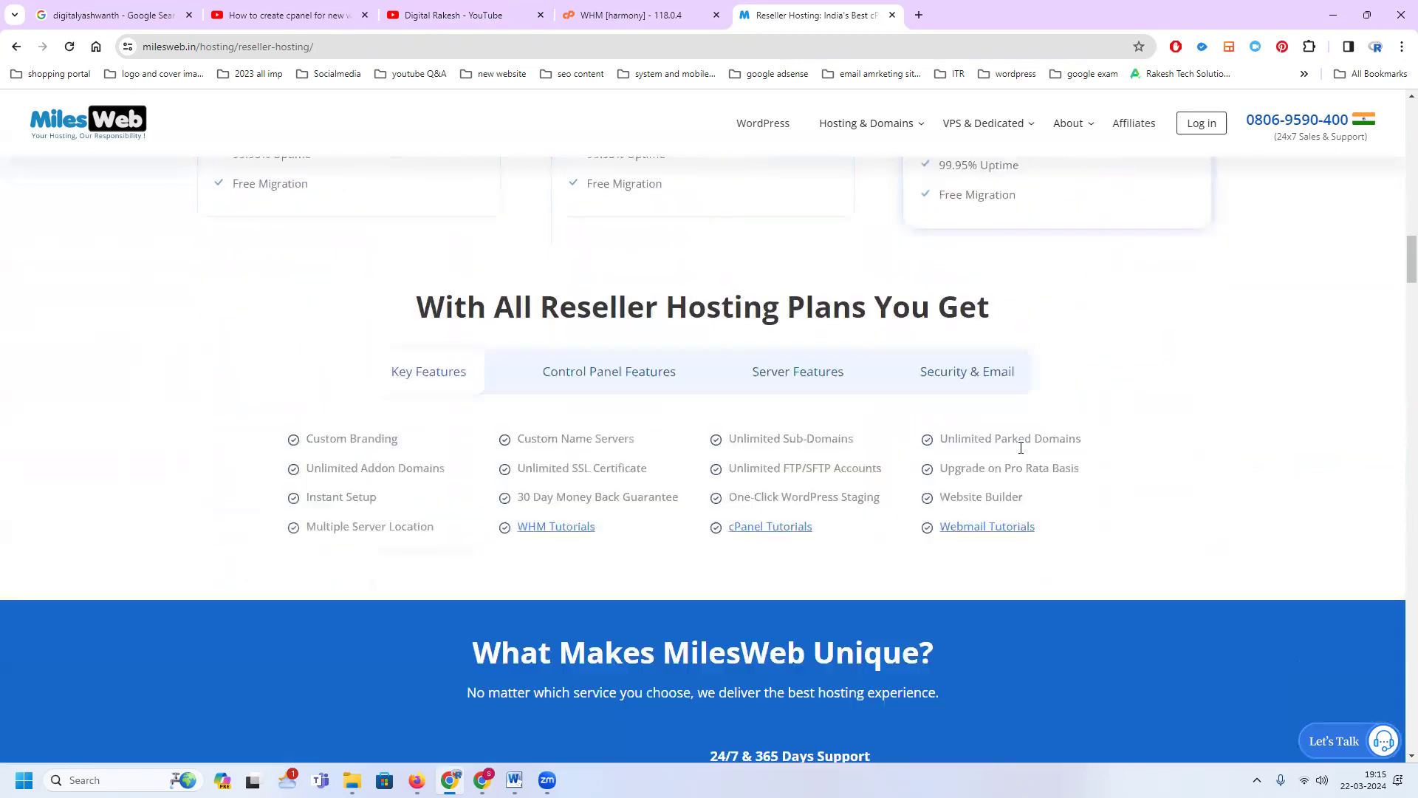
{"action": "scroll", "coordinate": [1021, 453], "scroll_direction": "up", "scroll_amount": 4}
{"action": "scroll", "coordinate": [1021, 452], "scroll_direction": "up", "scroll_amount": 12}
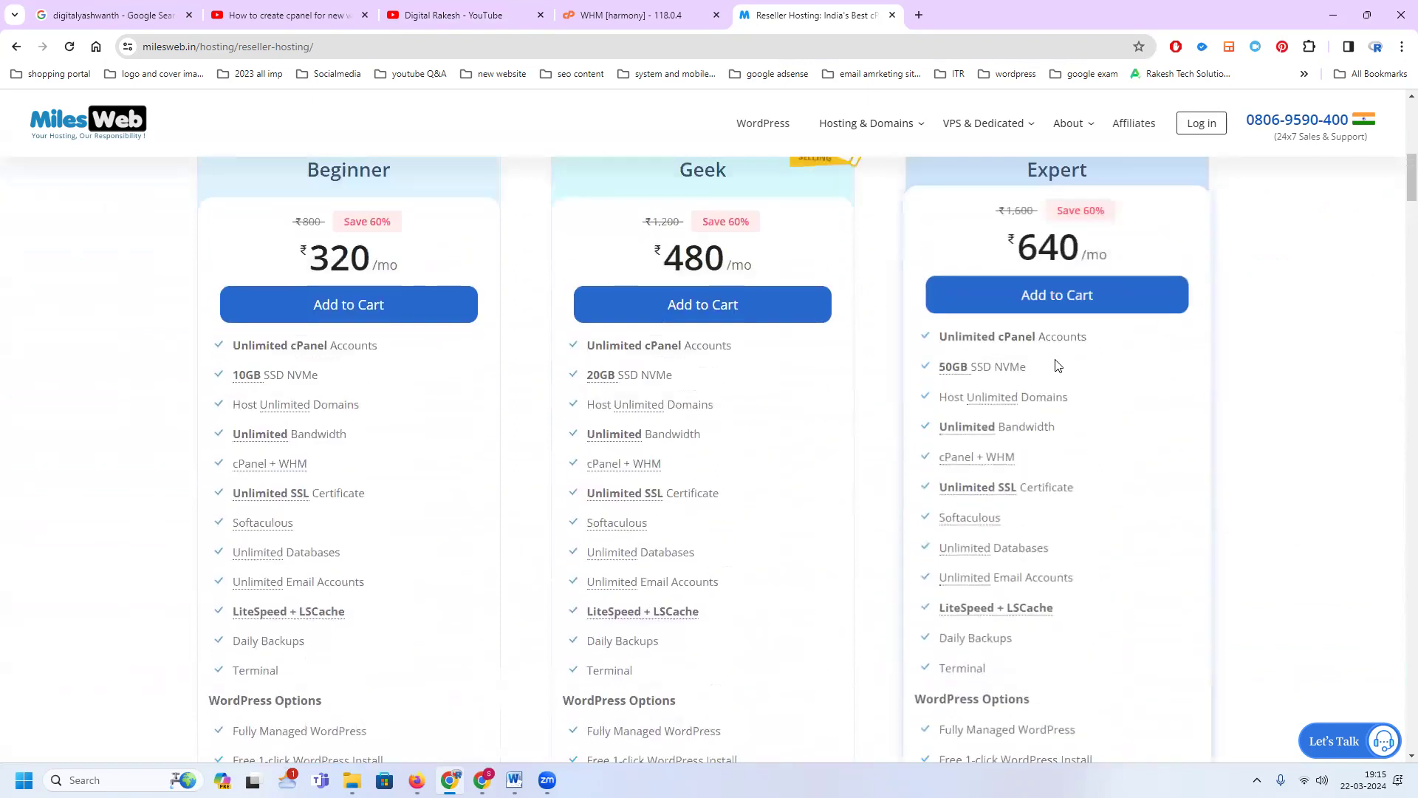
{"action": "scroll", "coordinate": [1110, 375], "scroll_direction": "up", "scroll_amount": 13}
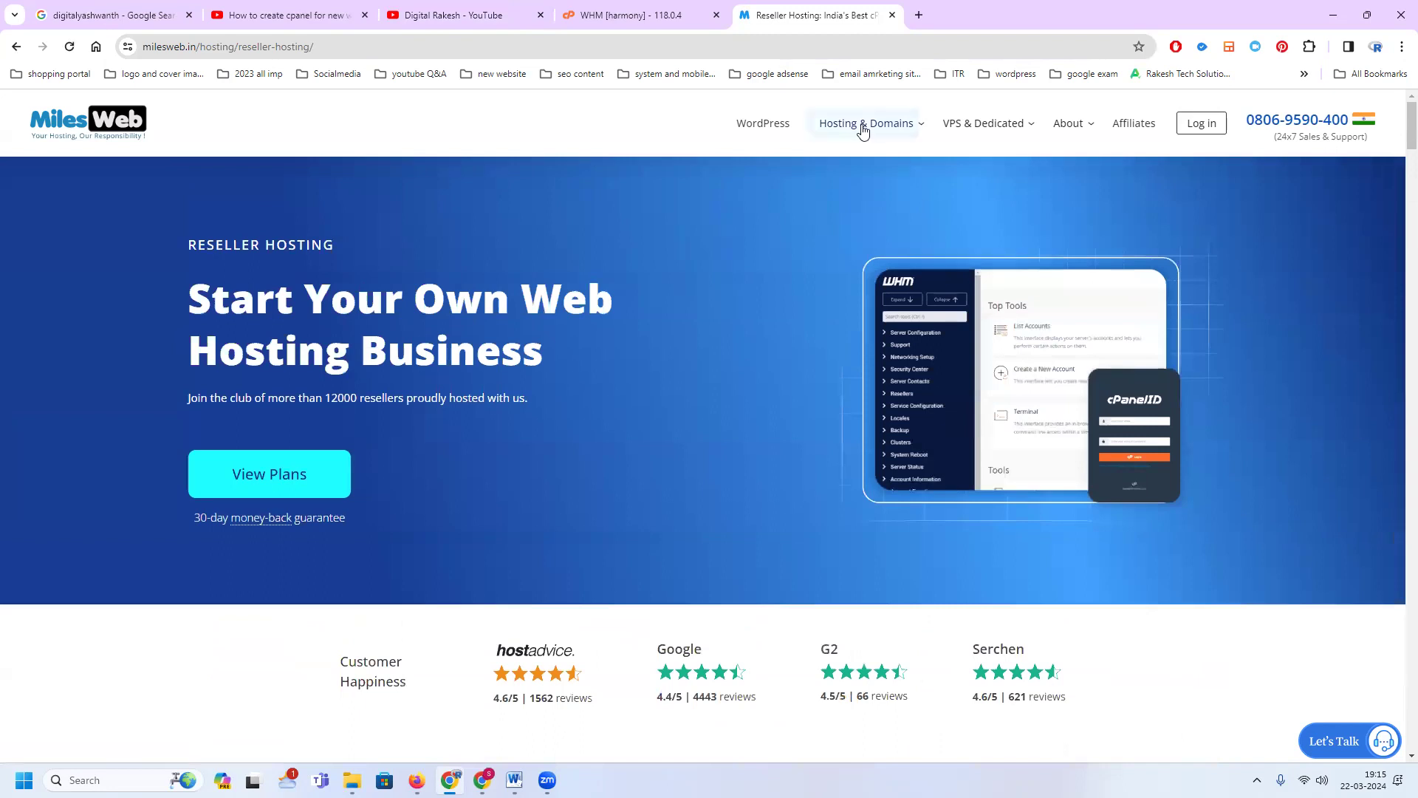
{"action": "left_click", "coordinate": [274, 474]}
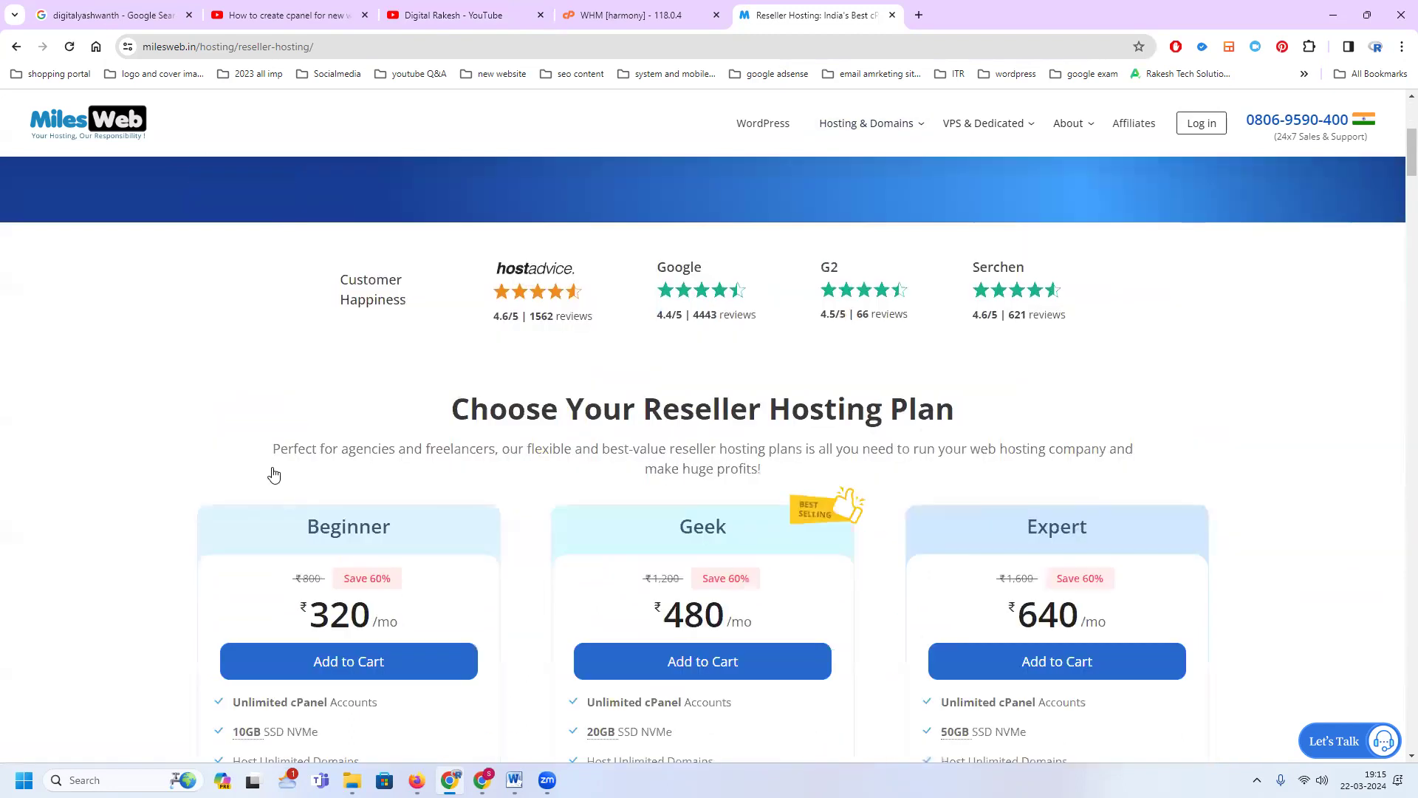
{"action": "scroll", "coordinate": [690, 395], "scroll_direction": "up", "scroll_amount": 7}
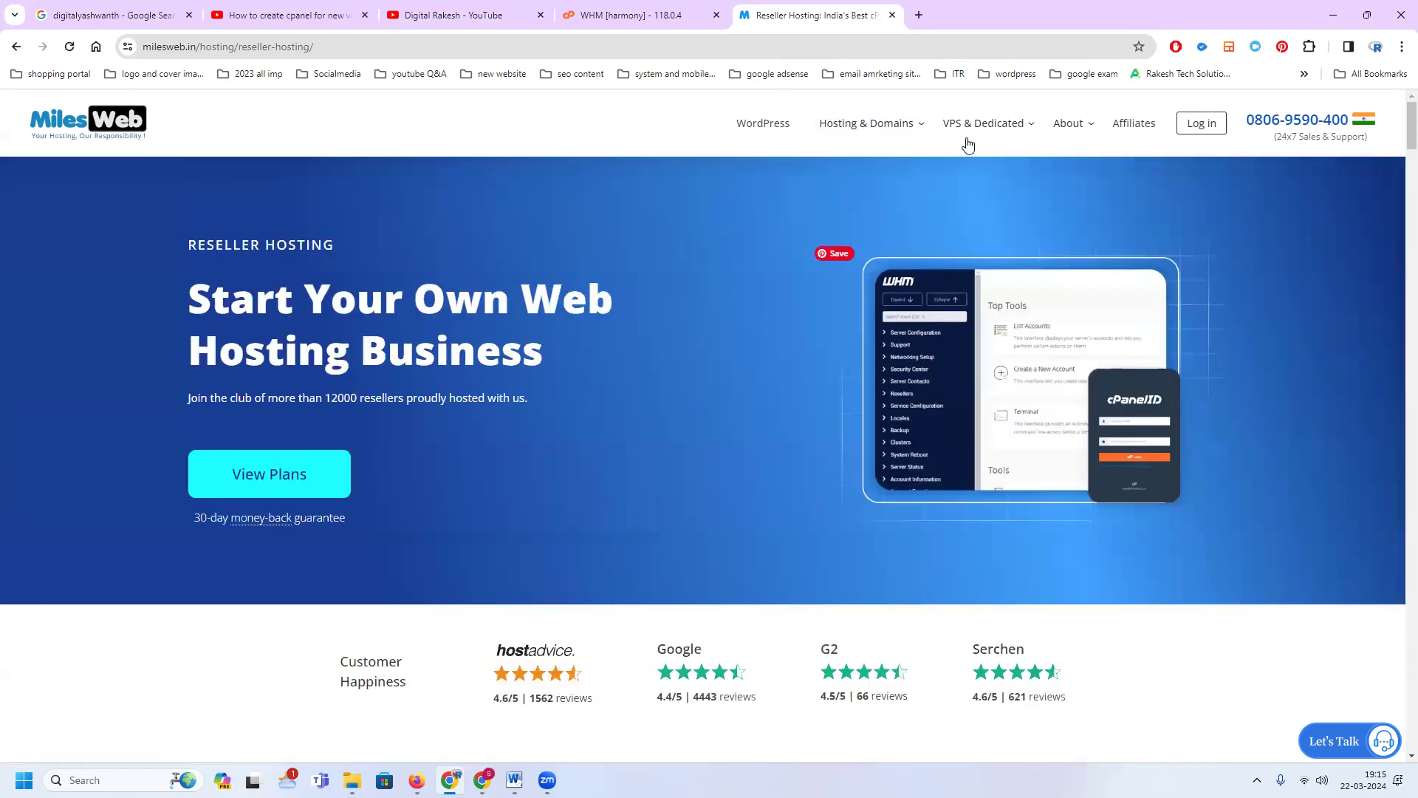
Dismiss the anniversary offer and highlight WHM in the Beginner plan's feature list.
{"action": "mouse_move", "coordinate": [915, 121]}
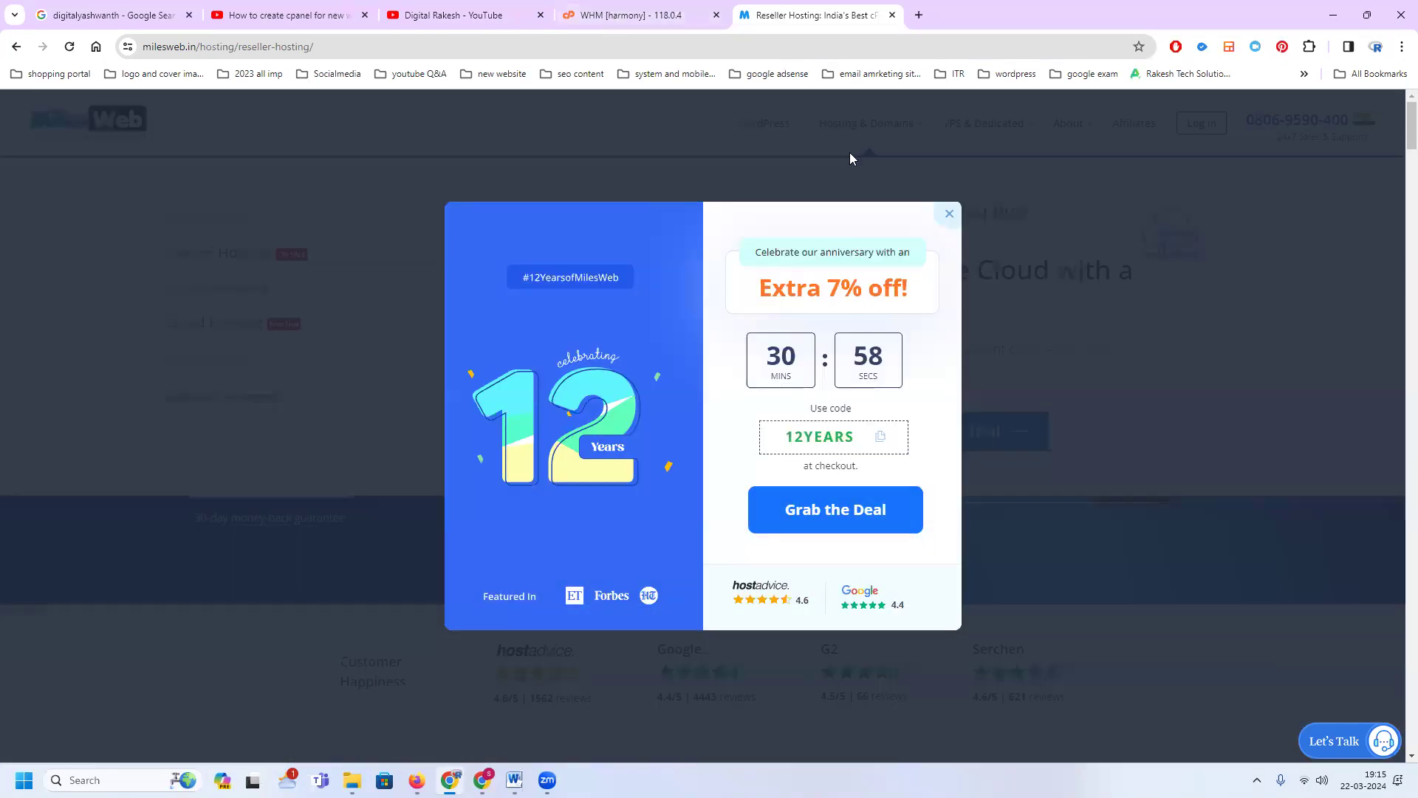
{"action": "left_click", "coordinate": [949, 213]}
{"action": "scroll", "coordinate": [597, 399], "scroll_direction": "down", "scroll_amount": 10}
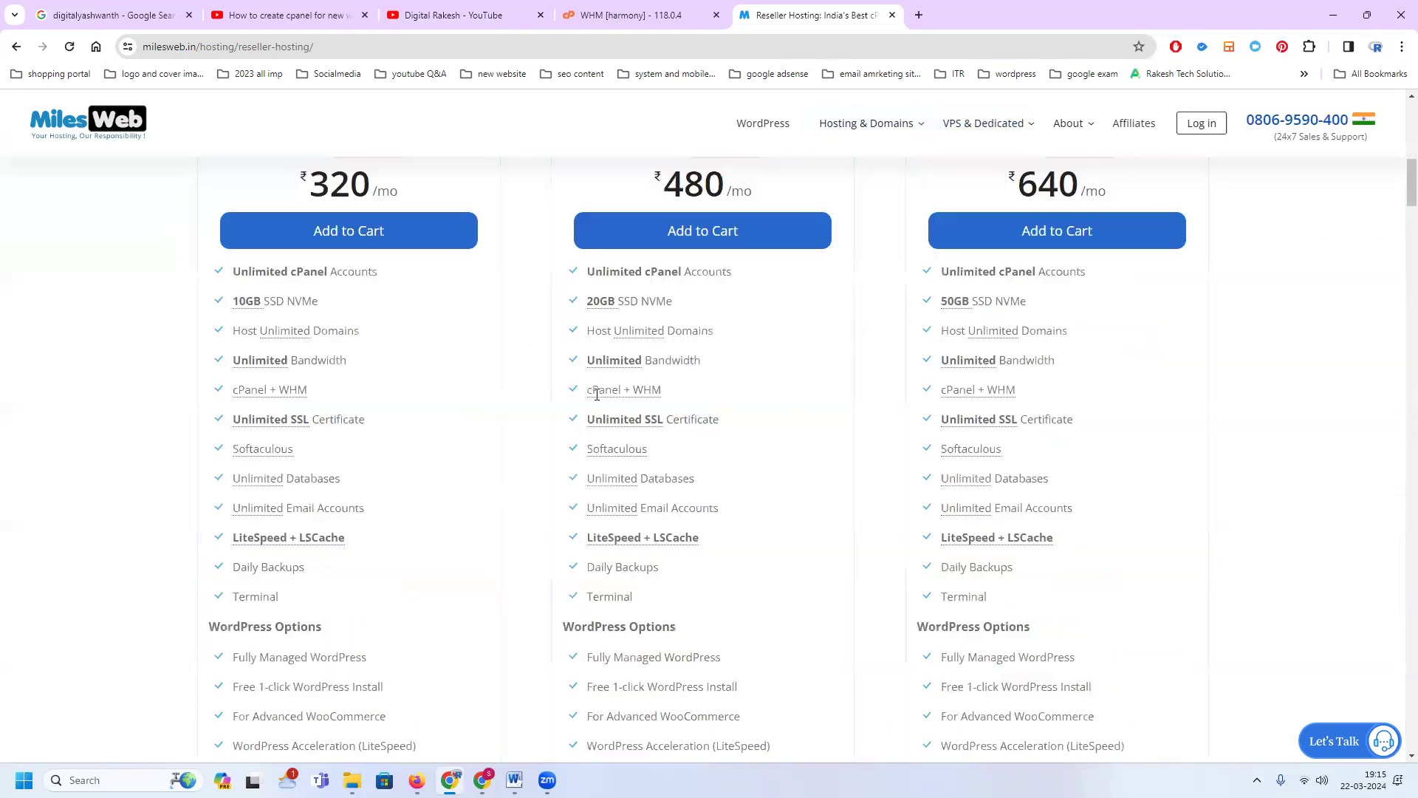
{"action": "mouse_move", "coordinate": [282, 382]}
{"action": "left_click_drag", "start_coordinate": [283, 383], "coordinate": [309, 383]}
Open the Create a New Account form in WHM and clear its prefilled username and password.
{"action": "left_click", "coordinate": [583, 24]}
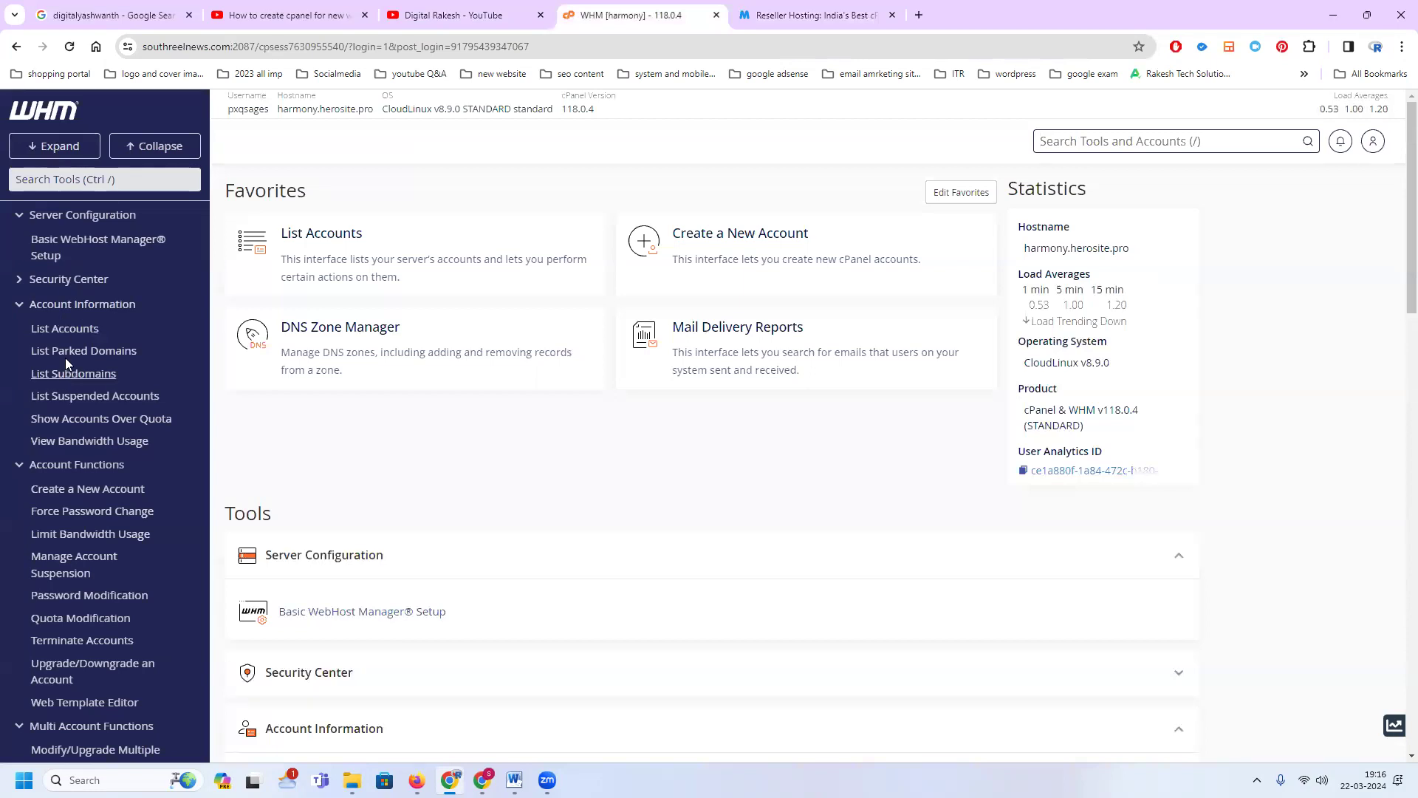
{"action": "left_click", "coordinate": [65, 489]}
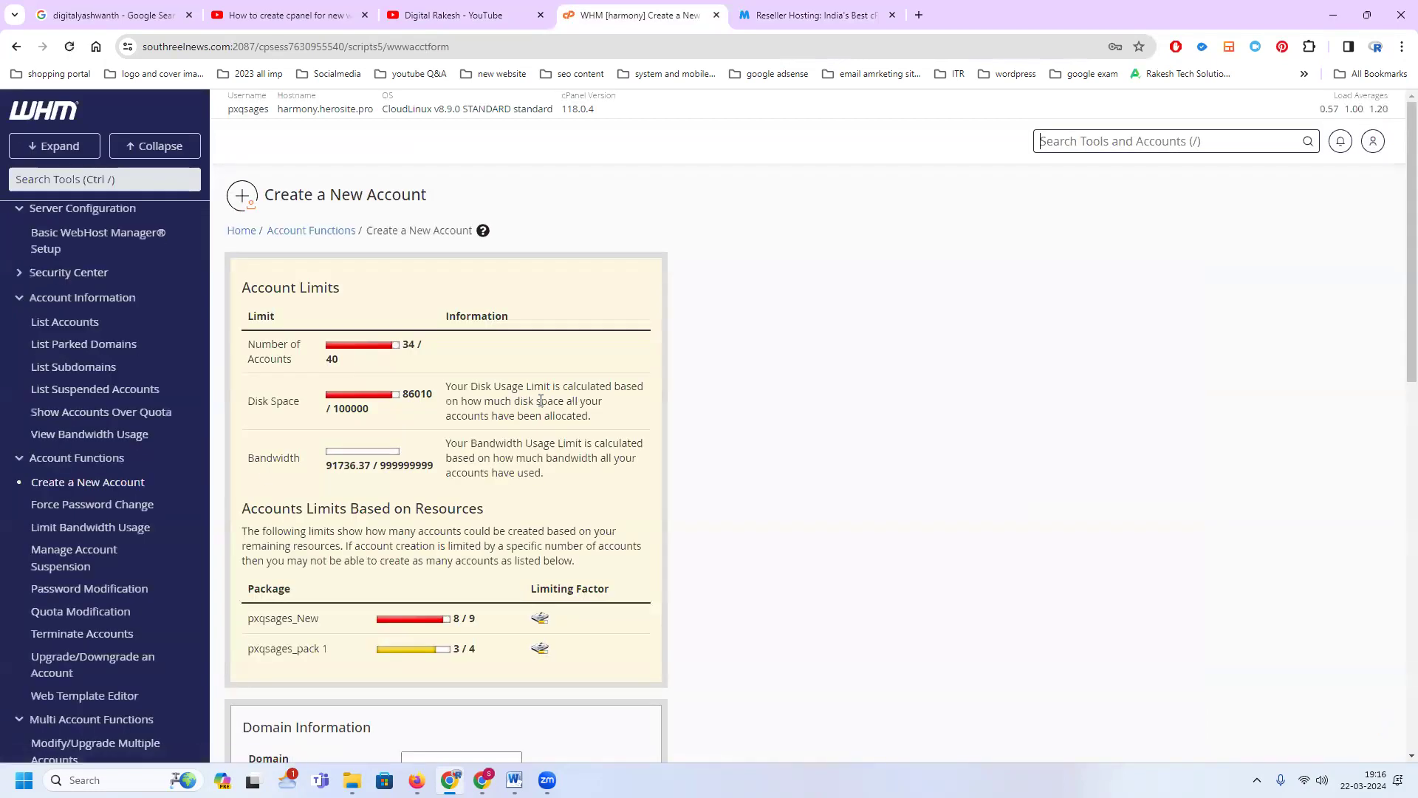
{"action": "scroll", "coordinate": [540, 400], "scroll_direction": "down", "scroll_amount": 6}
{"action": "double_click", "coordinate": [476, 361]}
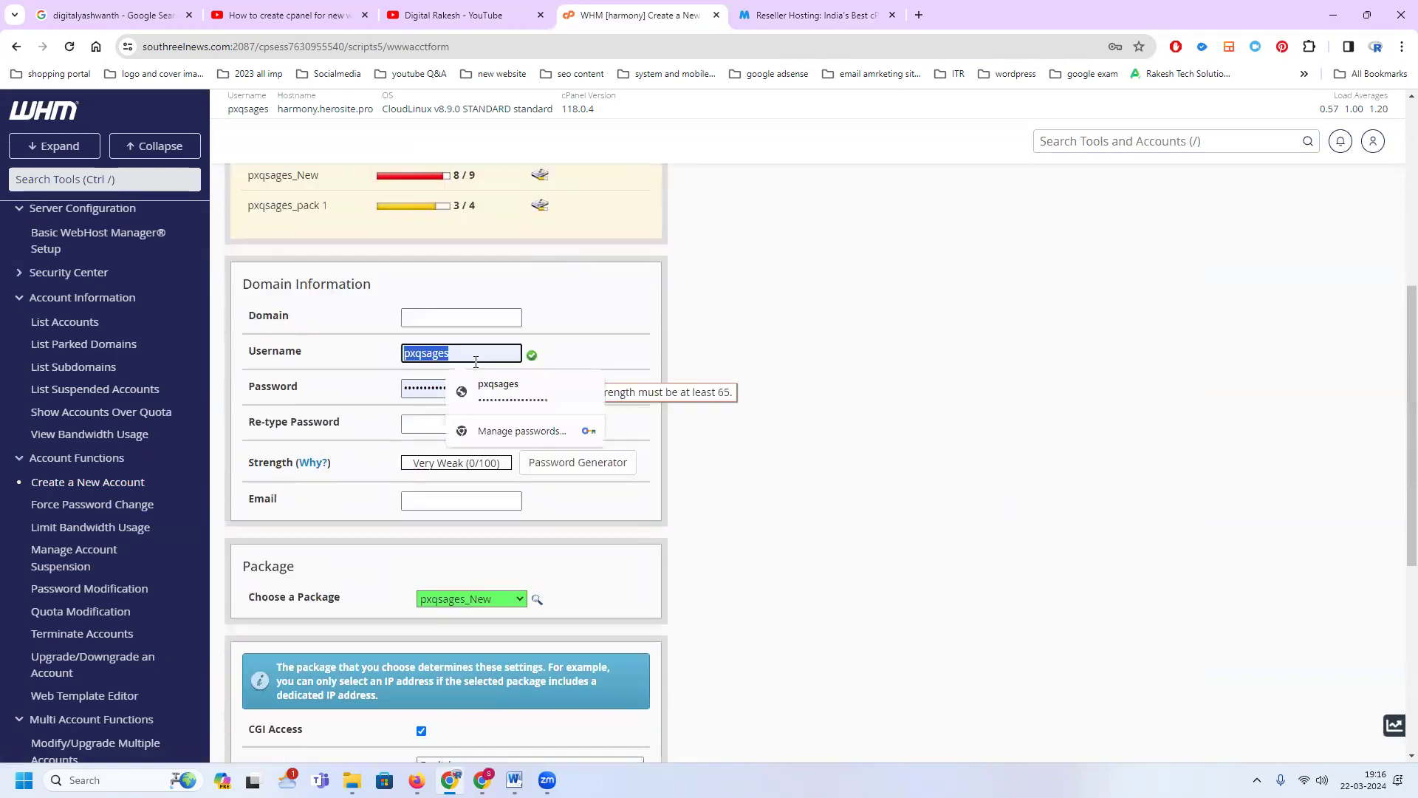
{"action": "key", "text": "BackSpace"}
{"action": "double_click", "coordinate": [424, 388]}
{"action": "key", "text": "BackSpace"}
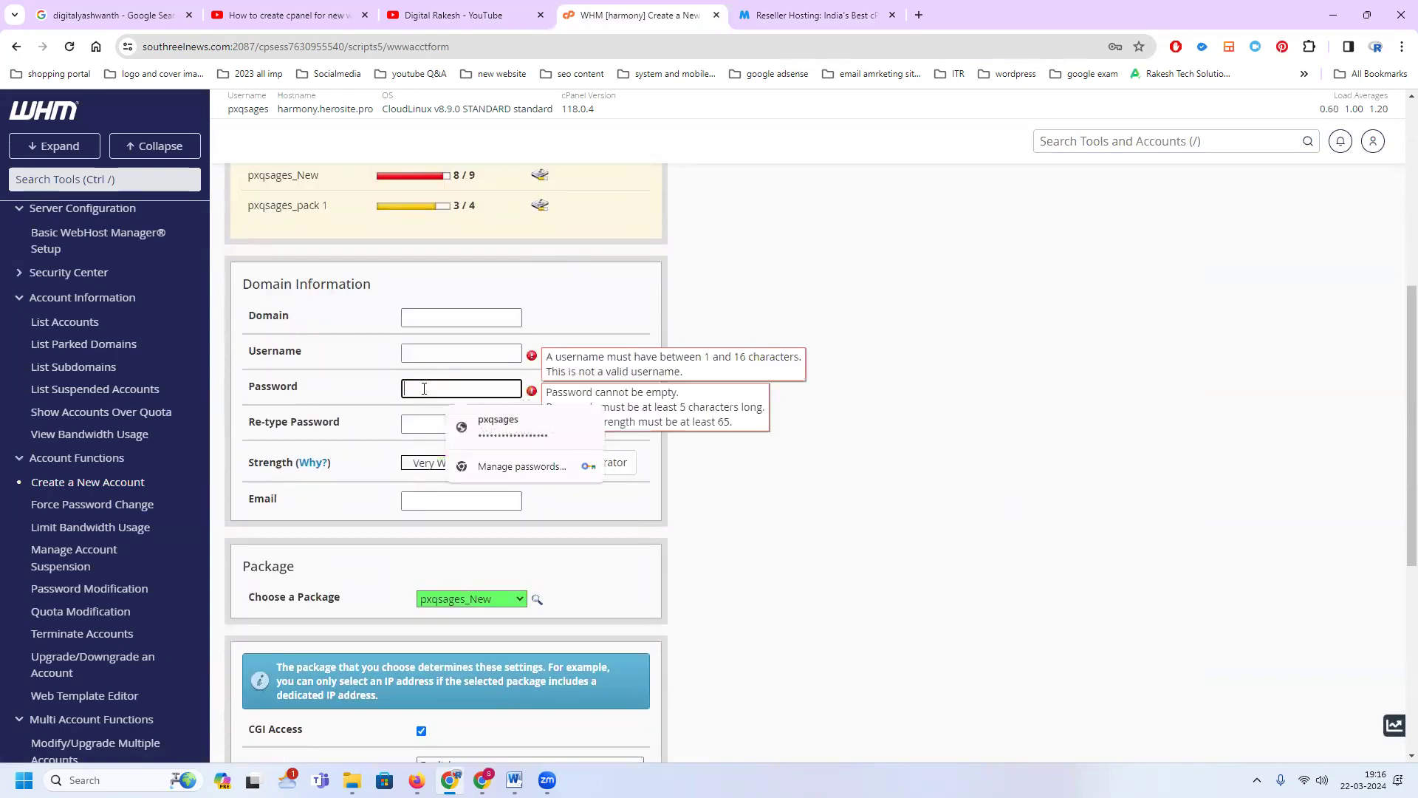
Copy the domain digitalrakeshseo.com from GoDaddy's DNS Management page in Firefox and enter it as the new WHM account's domain.
{"action": "left_click", "coordinate": [417, 780]}
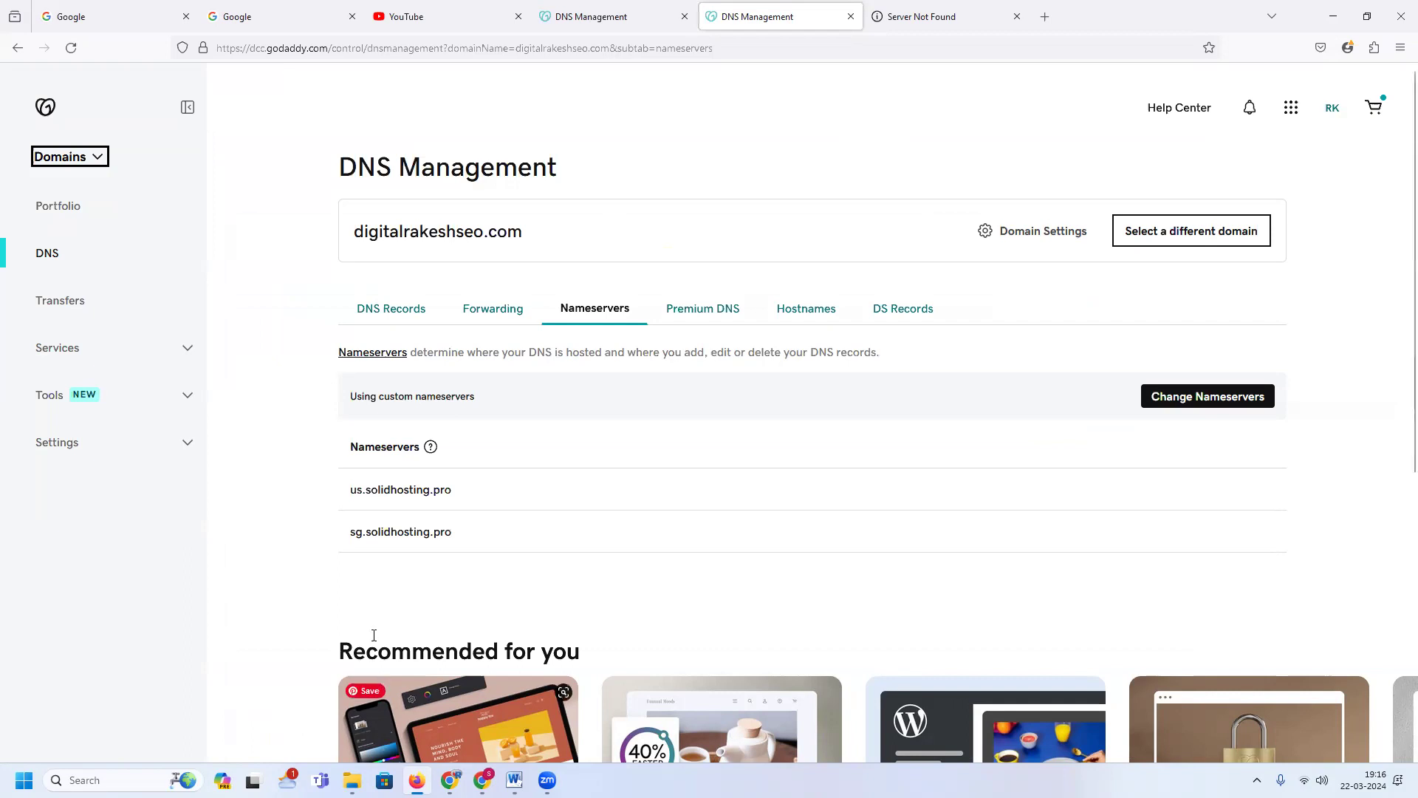
{"action": "left_click_drag", "start_coordinate": [350, 447], "coordinate": [458, 539]}
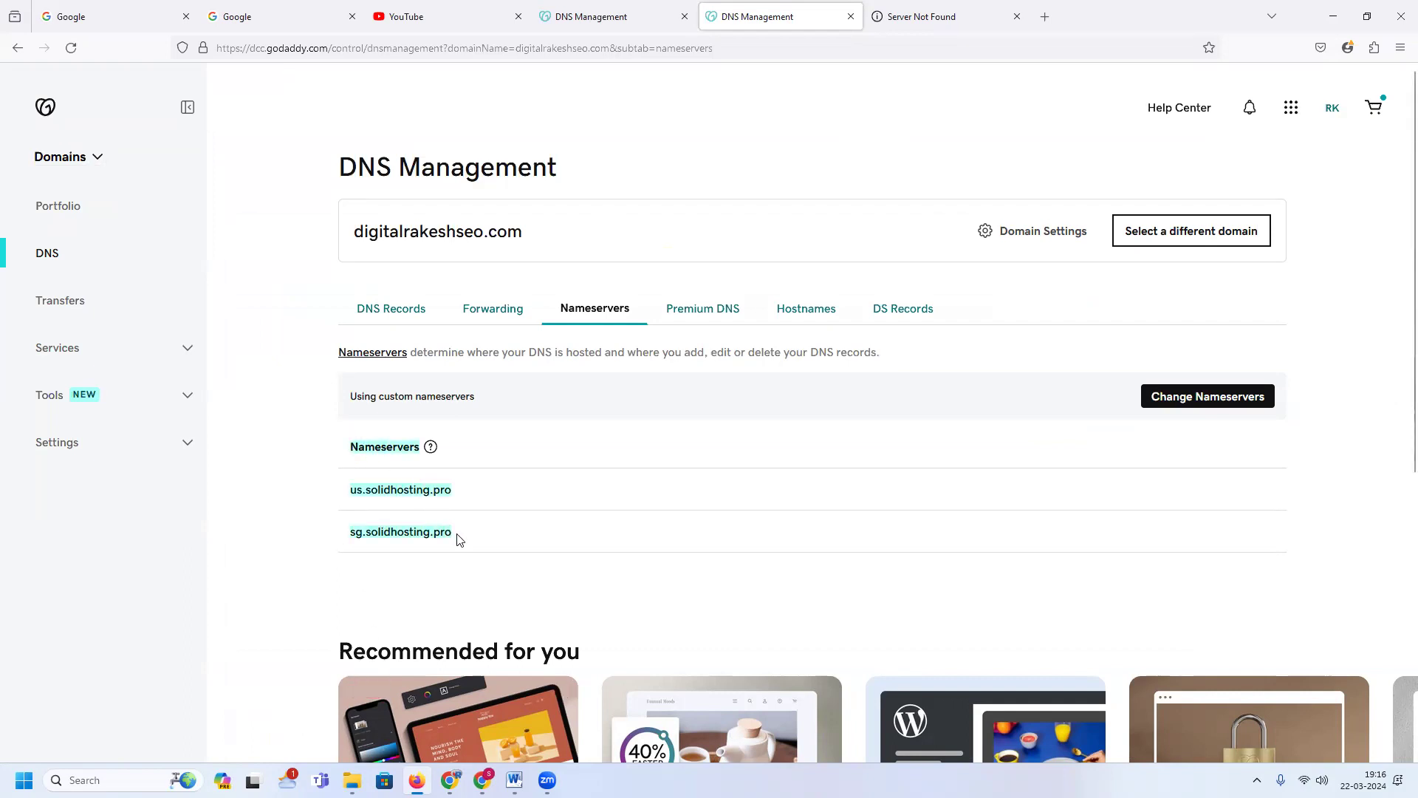
{"action": "triple_click", "coordinate": [456, 237]}
{"action": "key", "text": "ctrl+c"}
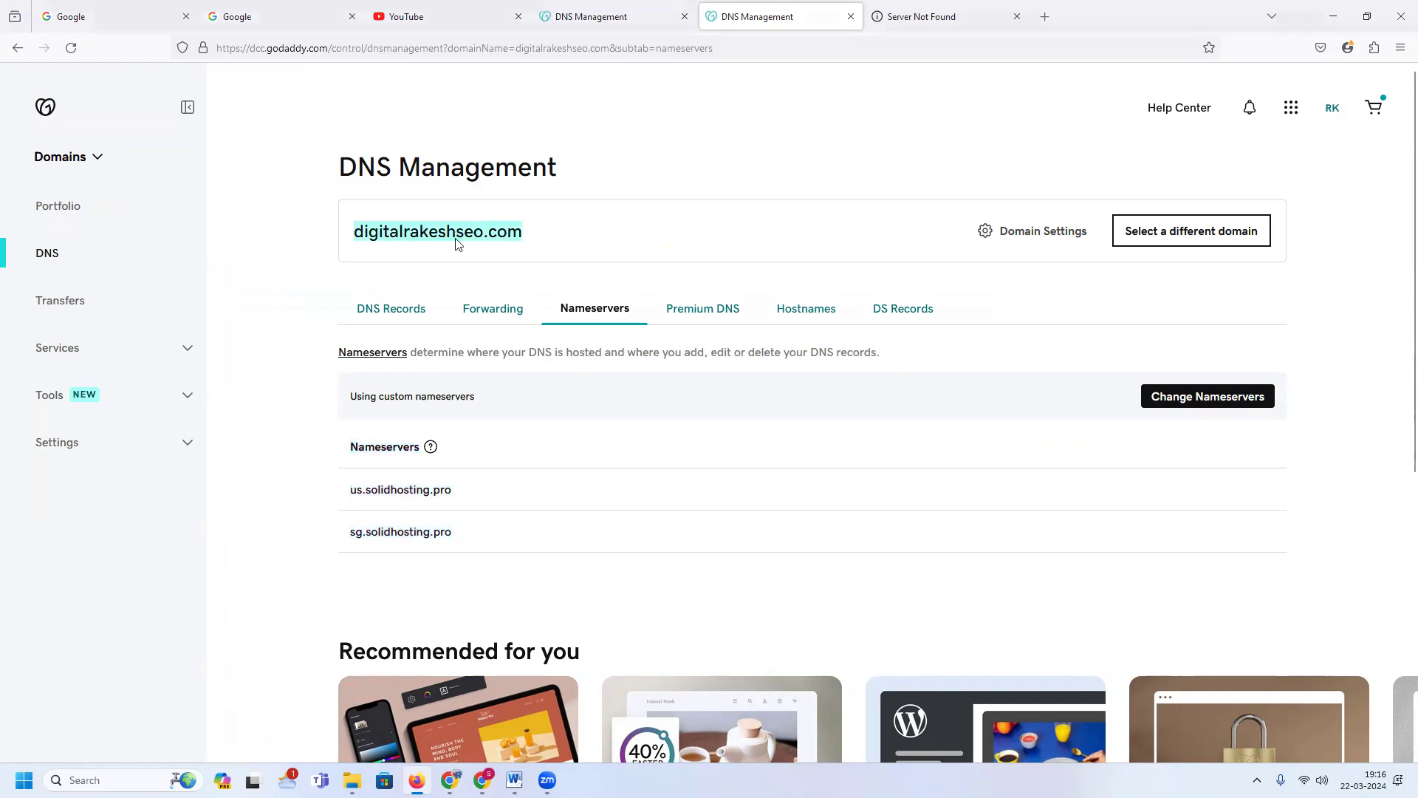
{"action": "key", "text": "alt+Tab"}
{"action": "left_click", "coordinate": [412, 316]}
{"action": "key", "text": "ctrl+v"}
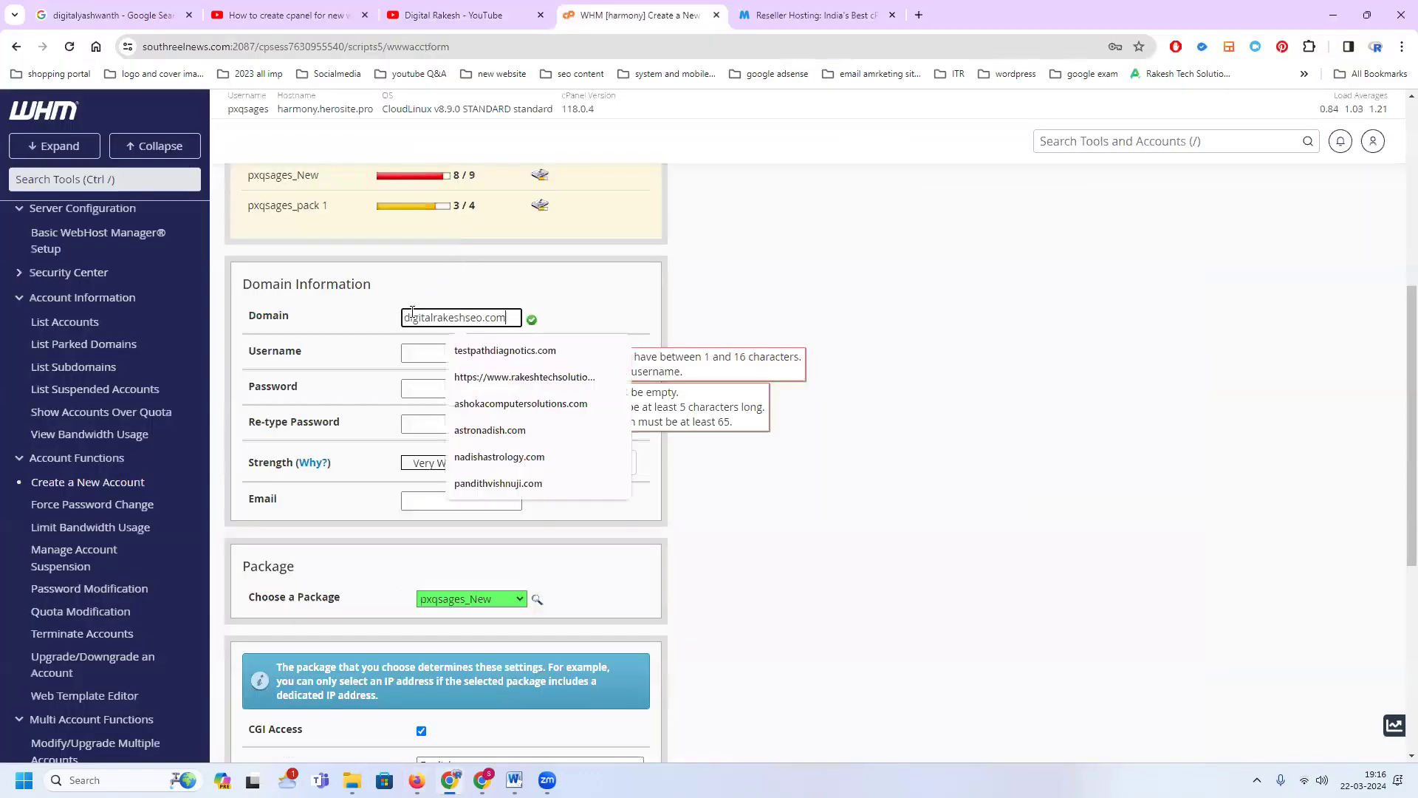
{"action": "key", "text": "Tab"}
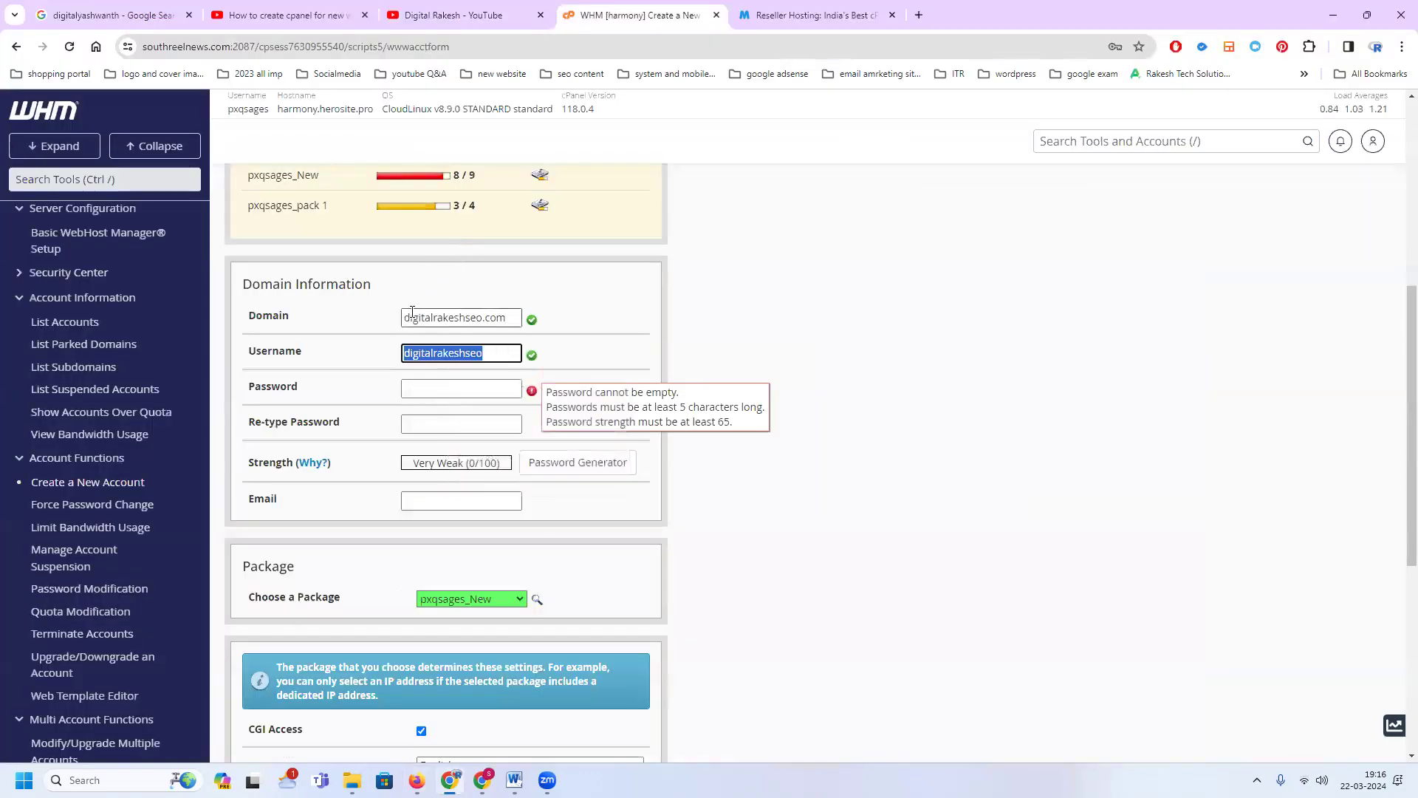
Enter and retype the new account's password, and fill in the contact e-mail.
{"action": "left_click", "coordinate": [432, 387]}
{"action": "type", "text": "•••••"}
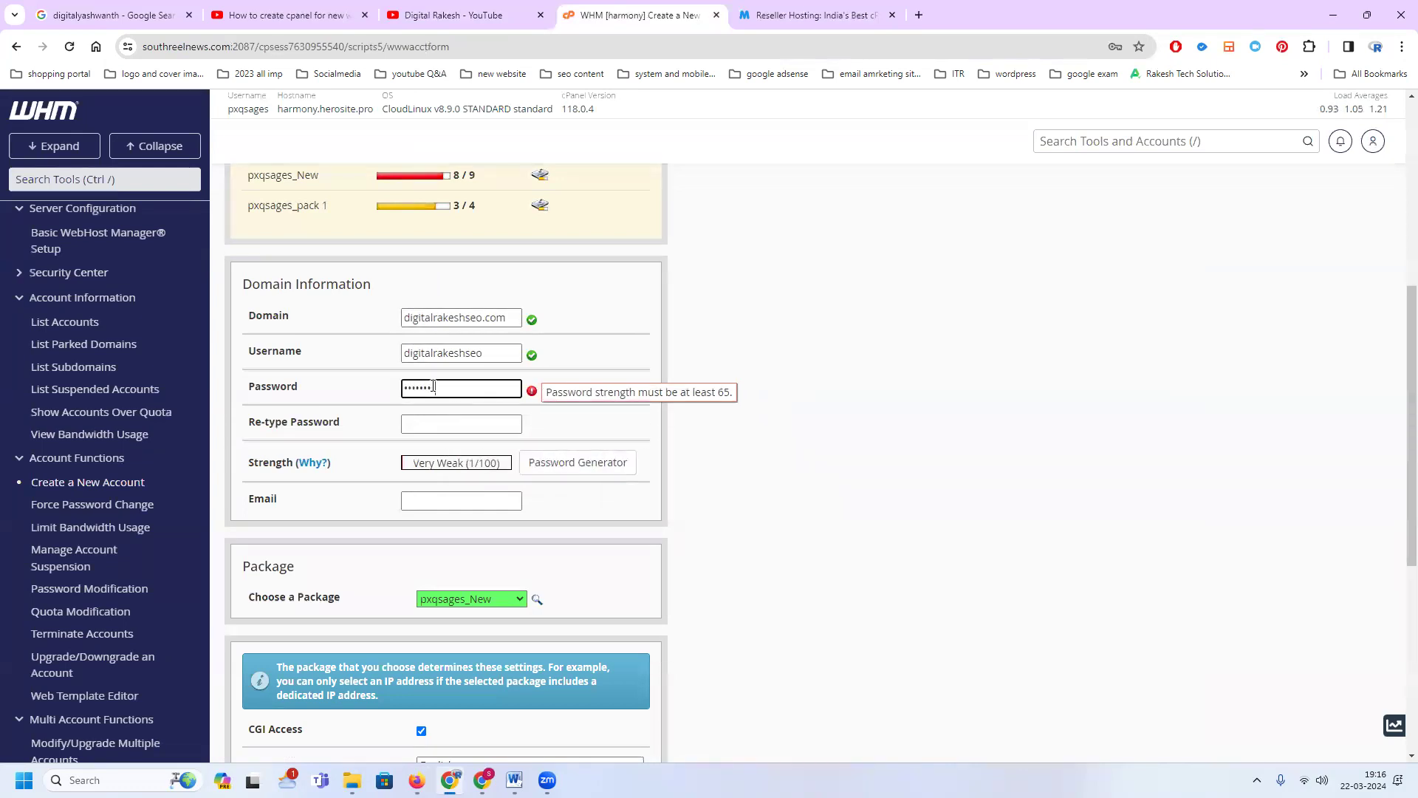
{"action": "type", "text": "•••••••••"}
{"action": "key", "text": "Tab"}
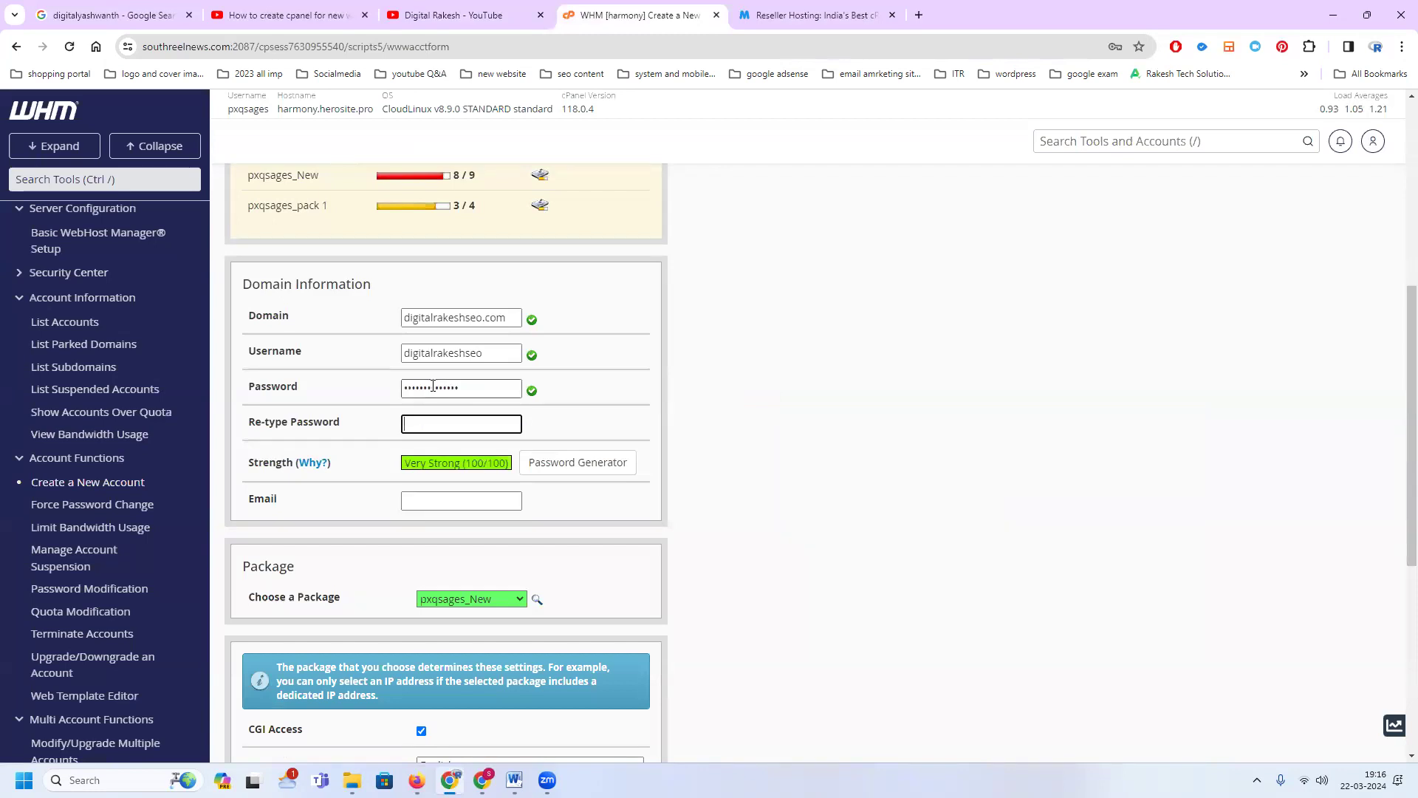
{"action": "type", "text": "•"}
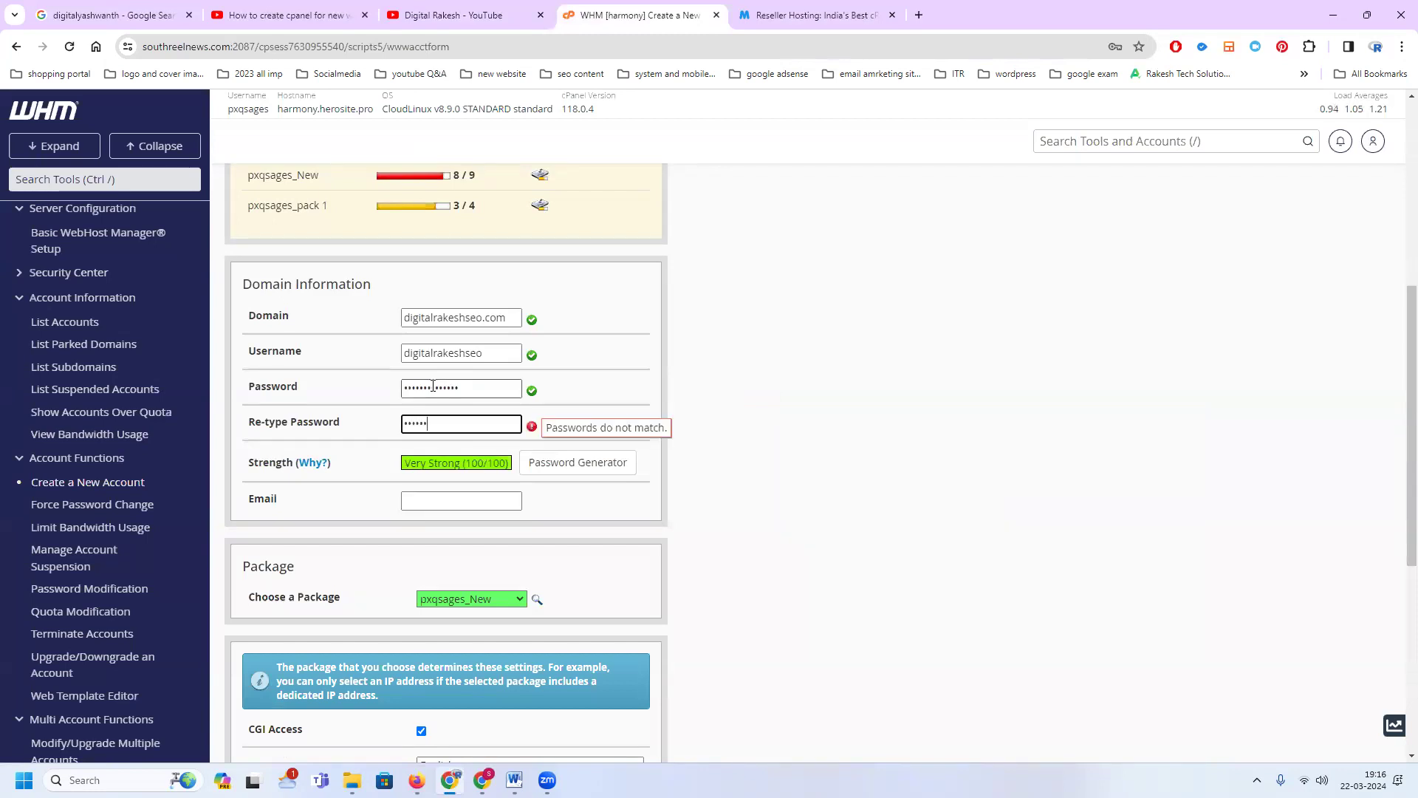
{"action": "type", "text": "•••••••••••••"}
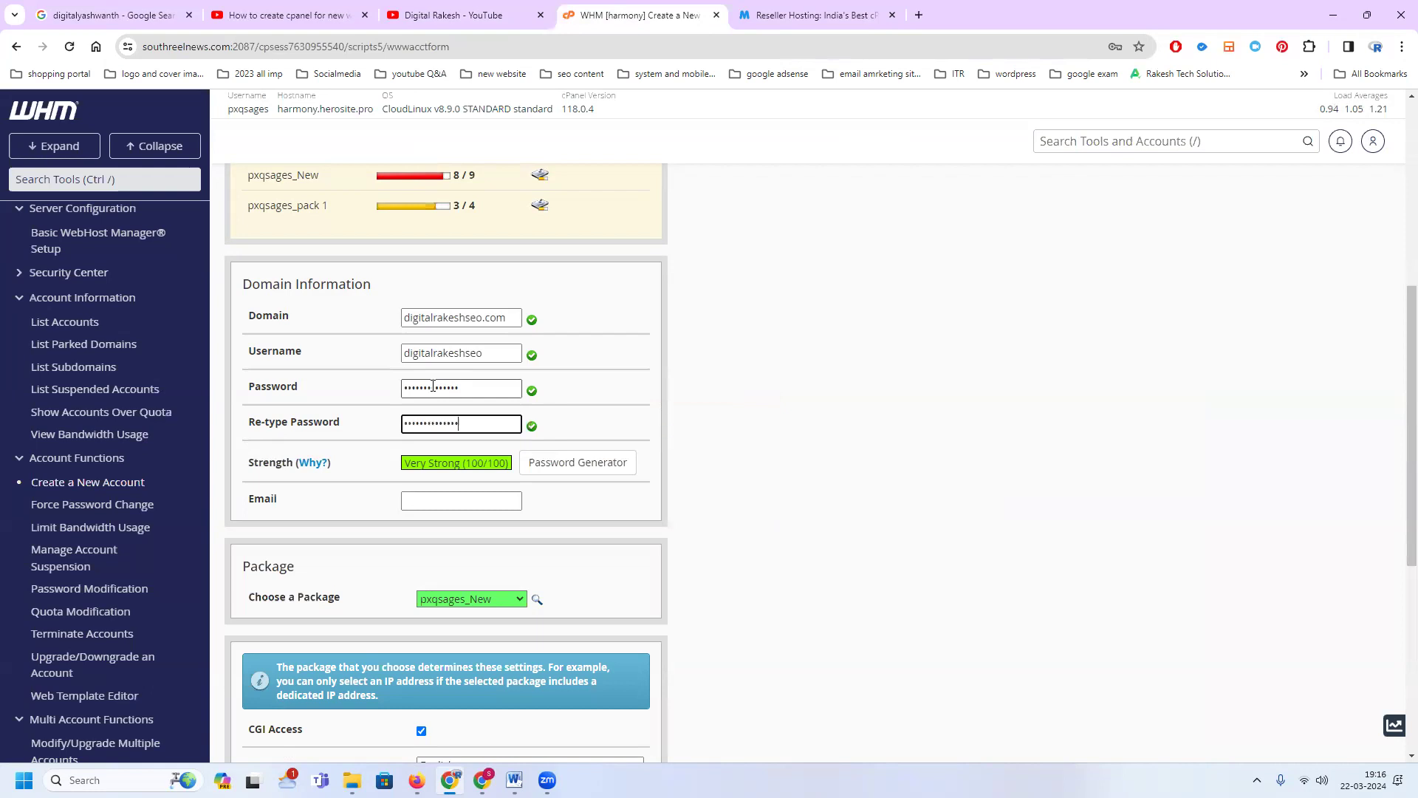
{"action": "left_click", "coordinate": [437, 500]}
{"action": "left_click", "coordinate": [480, 537]}
Review the optional Mail Routing and DNS settings and create the account with their default options.
{"action": "scroll", "coordinate": [477, 522], "scroll_direction": "down", "scroll_amount": 3}
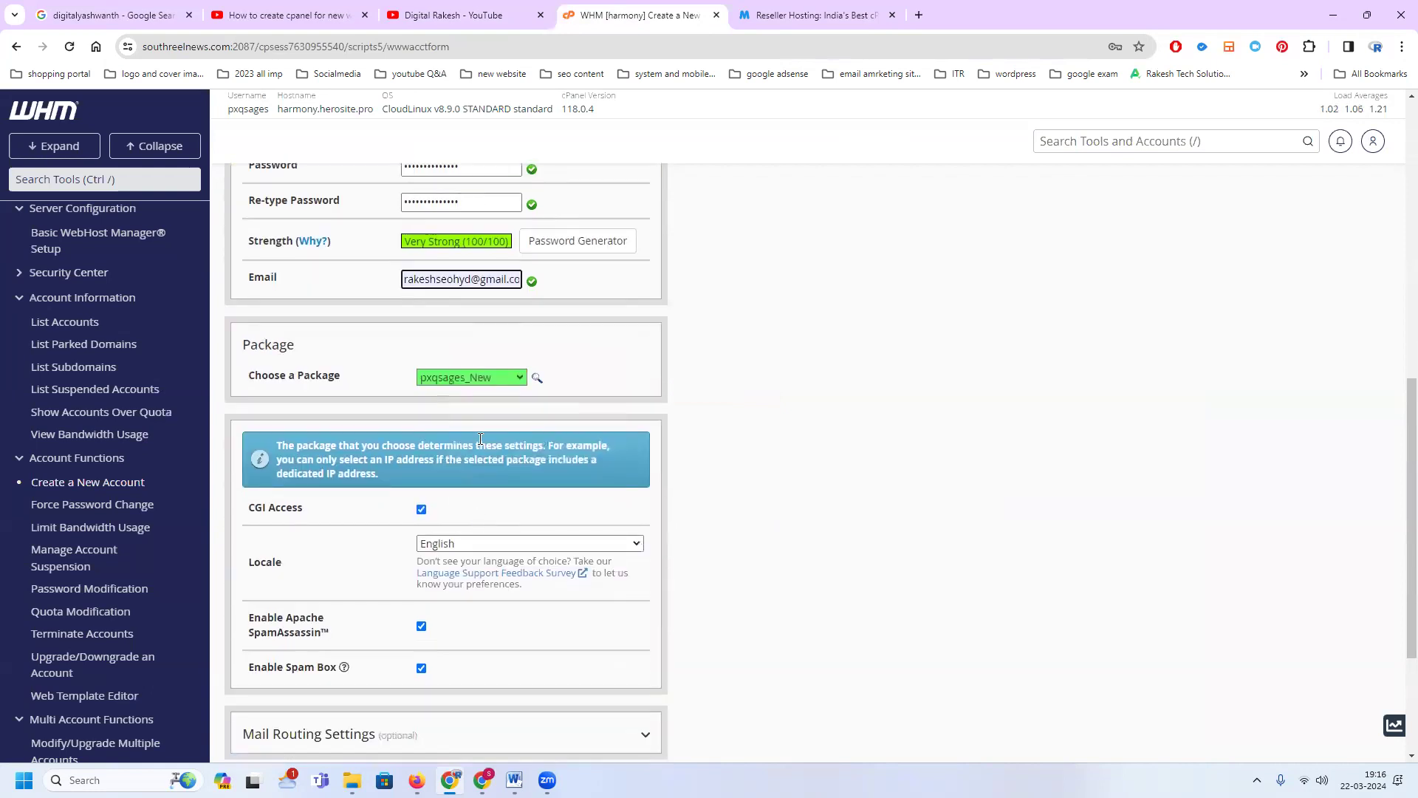
{"action": "scroll", "coordinate": [476, 522], "scroll_direction": "down", "scroll_amount": 3}
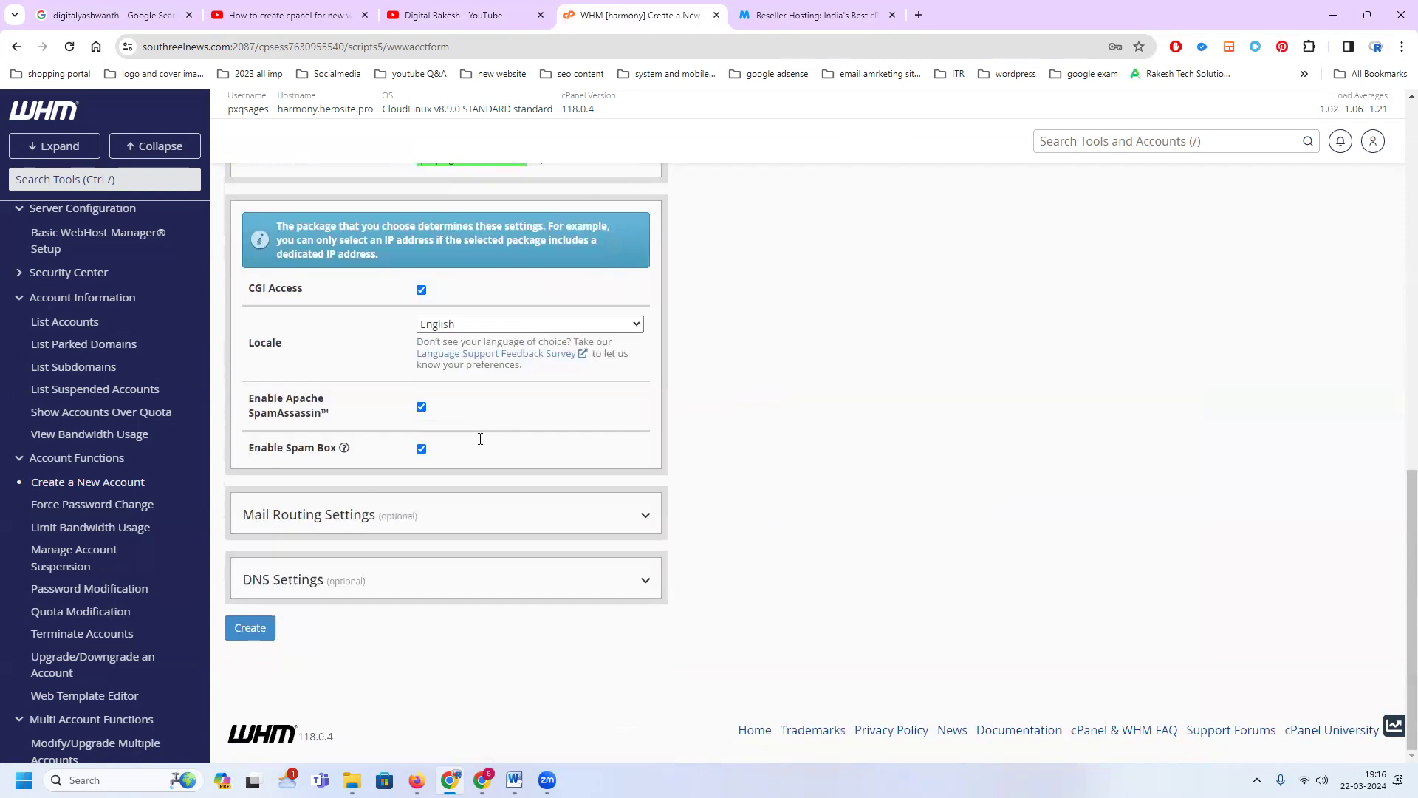
{"action": "left_click", "coordinate": [306, 519]}
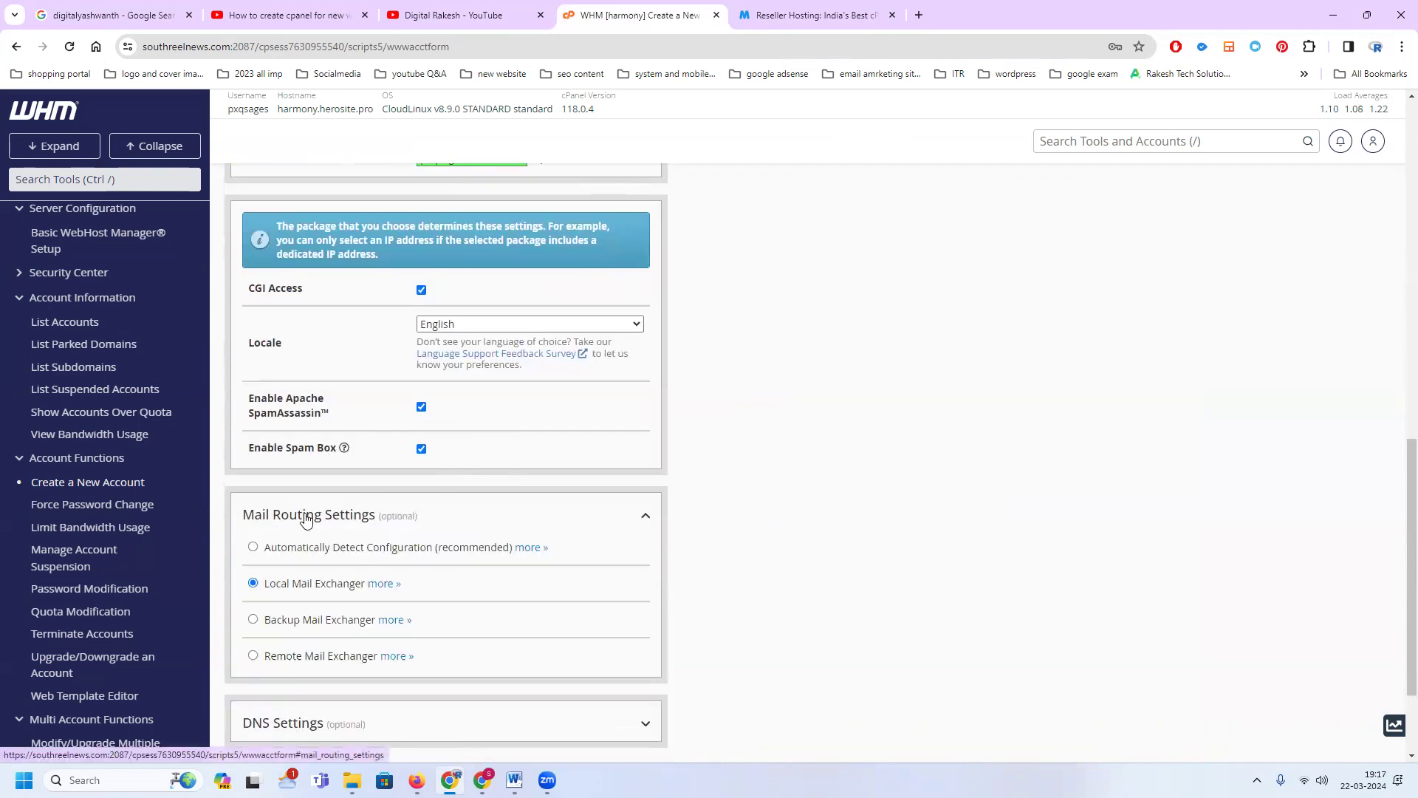
{"action": "scroll", "coordinate": [270, 583], "scroll_direction": "down", "scroll_amount": 2}
{"action": "left_click", "coordinate": [281, 578]}
{"action": "scroll", "coordinate": [443, 561], "scroll_direction": "down", "scroll_amount": 1}
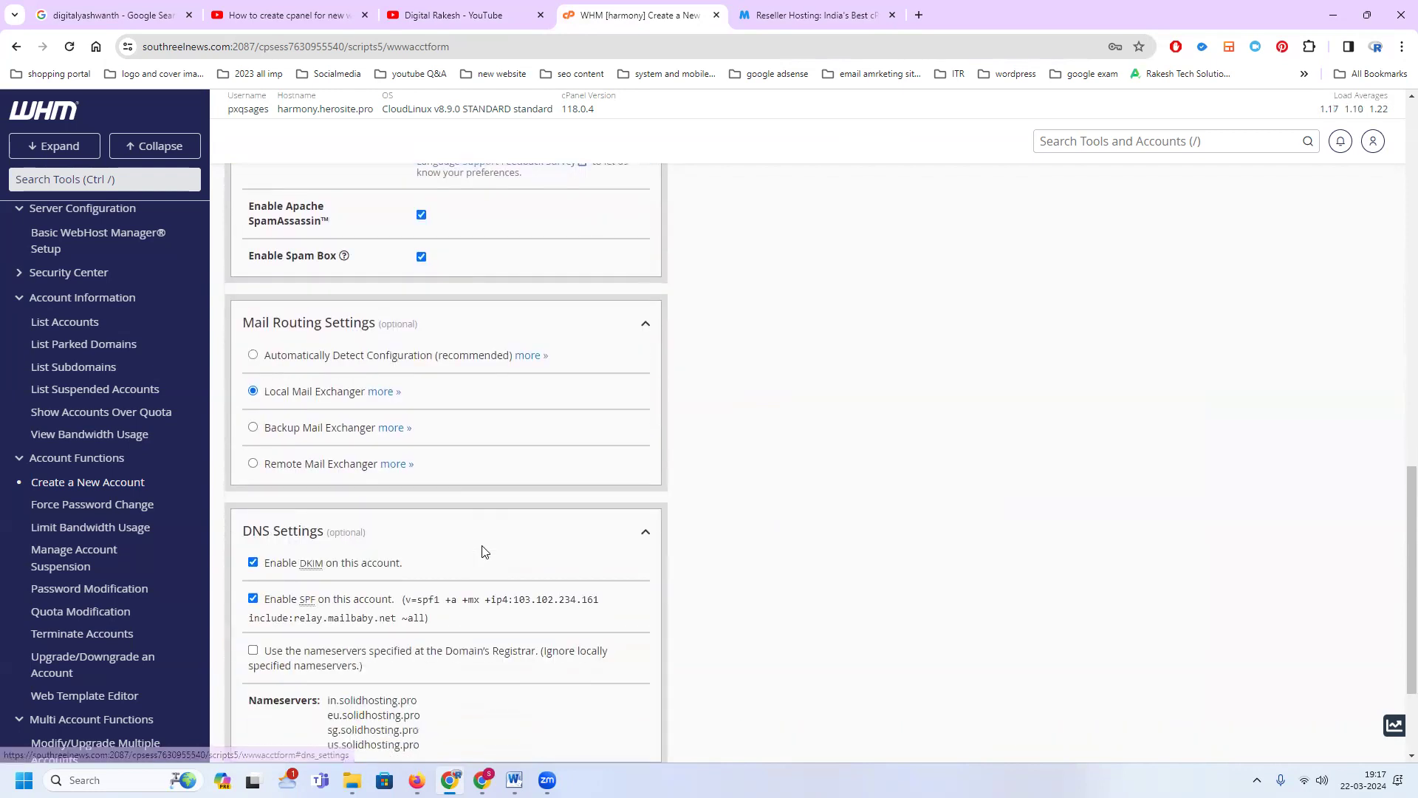
{"action": "scroll", "coordinate": [484, 551], "scroll_direction": "down", "scroll_amount": 2}
{"action": "left_click", "coordinate": [259, 629]}
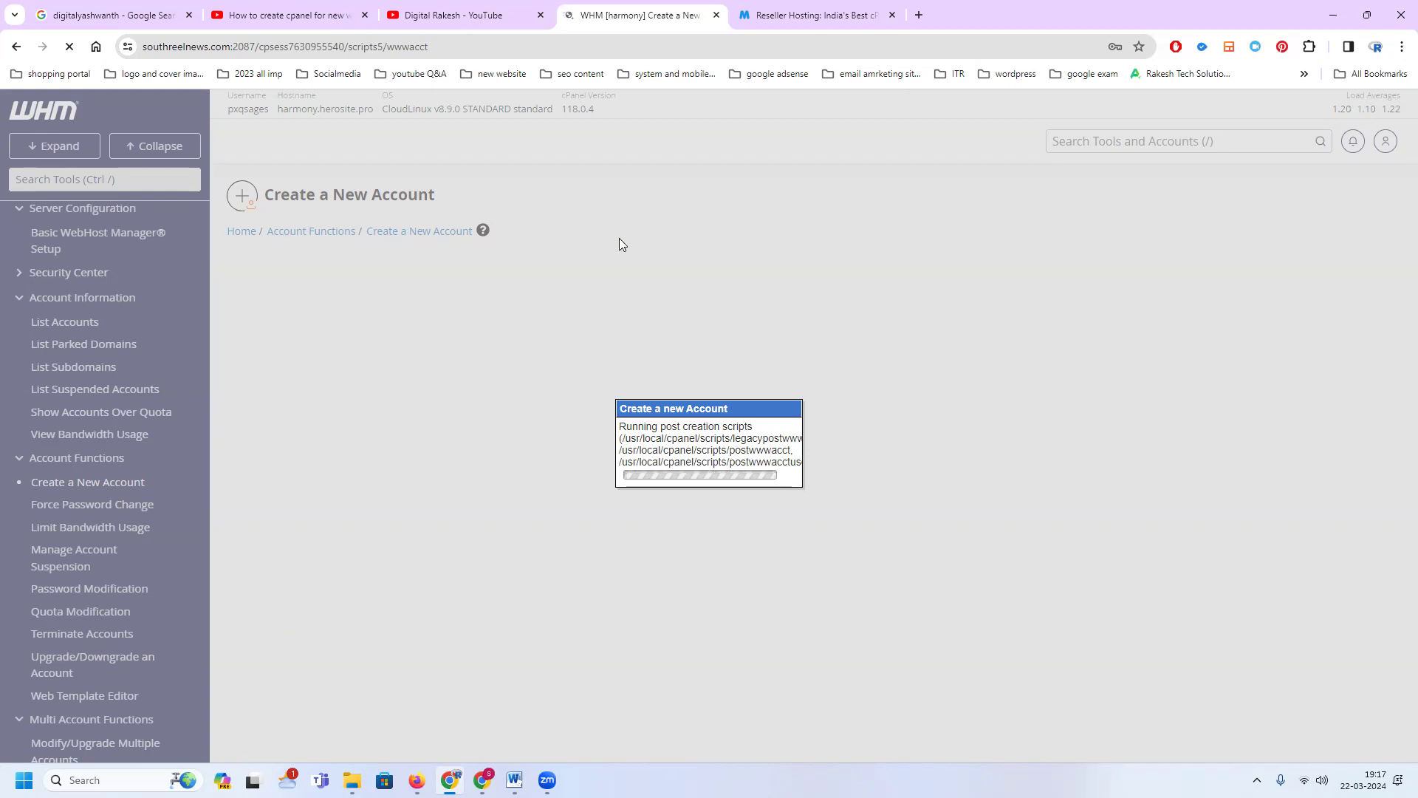
Open the new account's cPanel from the WHM account creation results and skip choosing a starting point.
{"action": "left_click", "coordinate": [780, 17]}
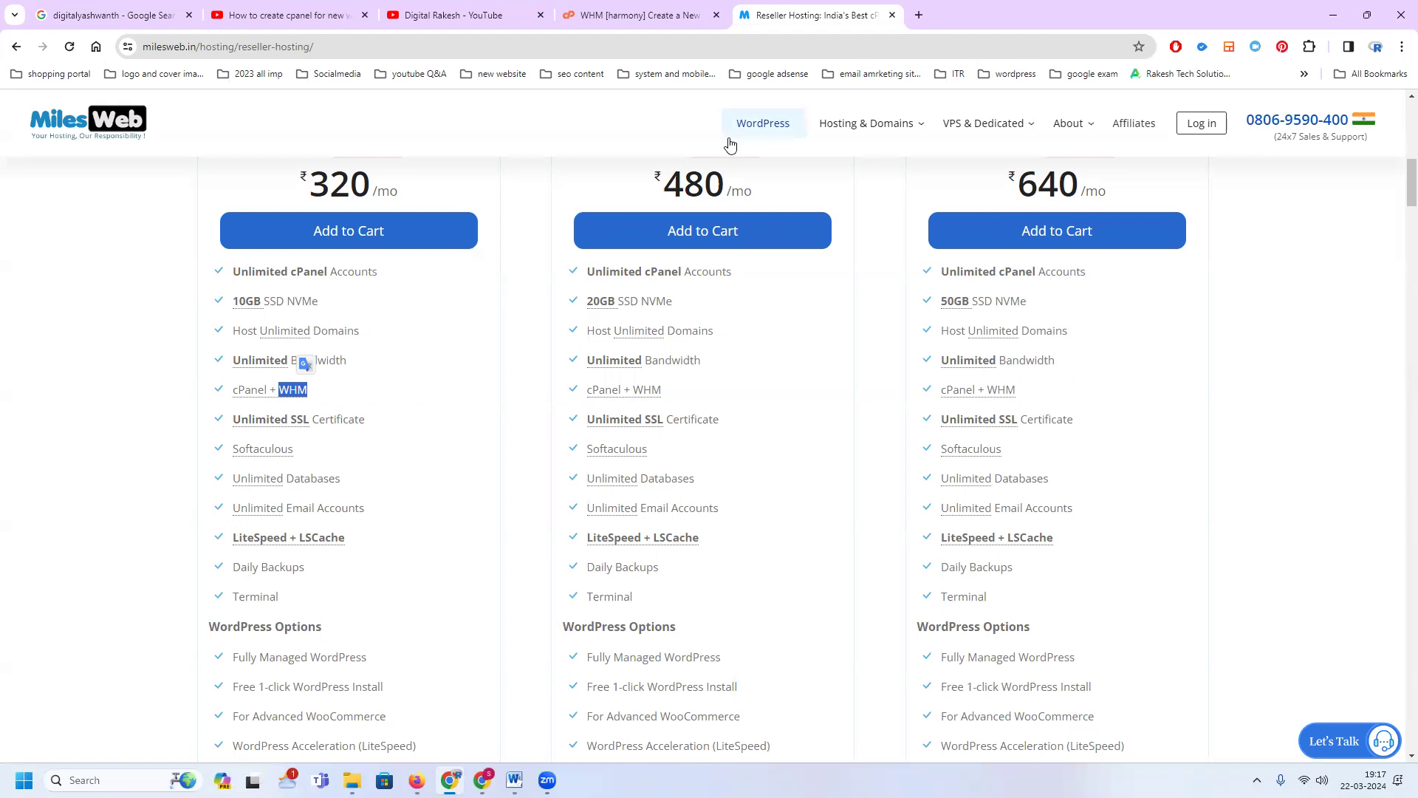
{"action": "left_click", "coordinate": [602, 15]}
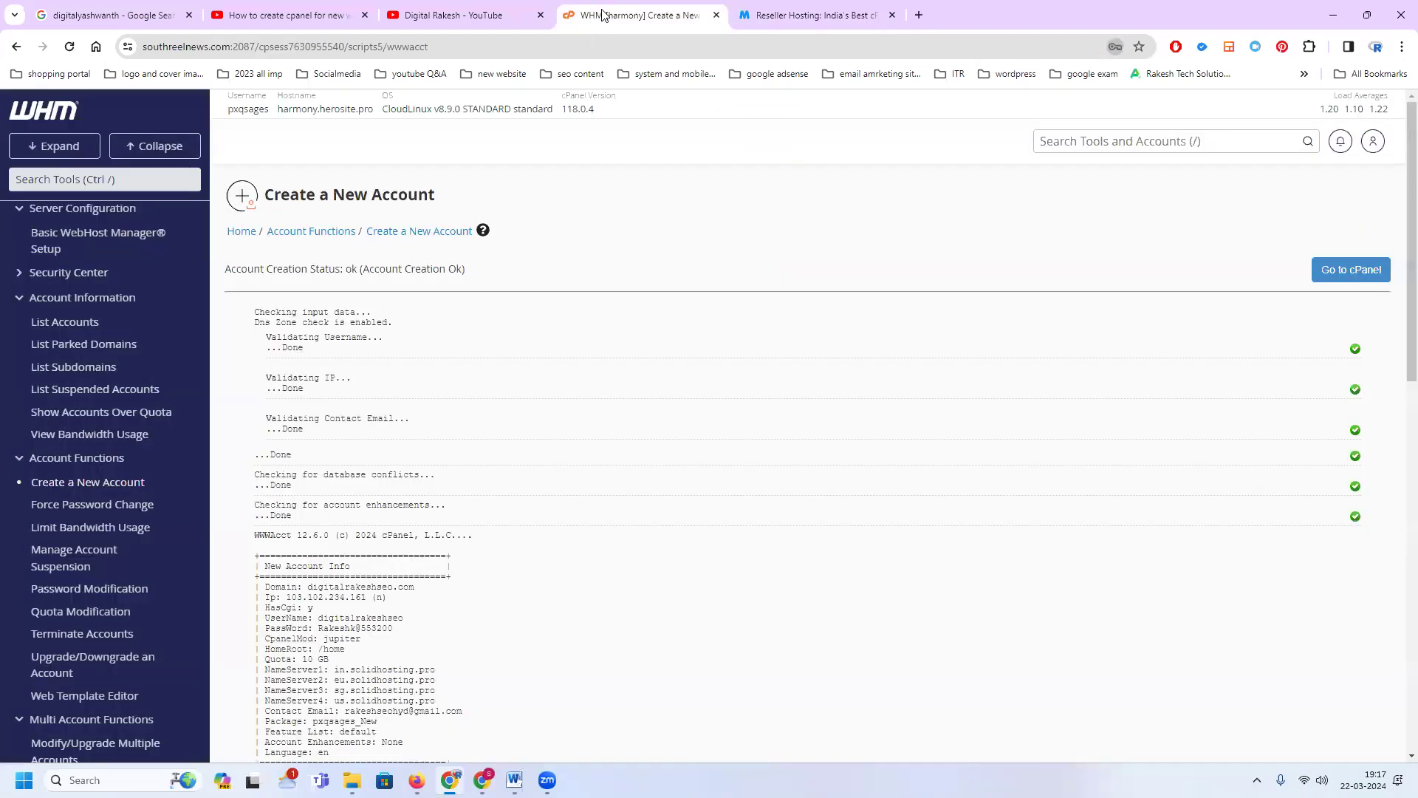
{"action": "left_click", "coordinate": [1115, 271]}
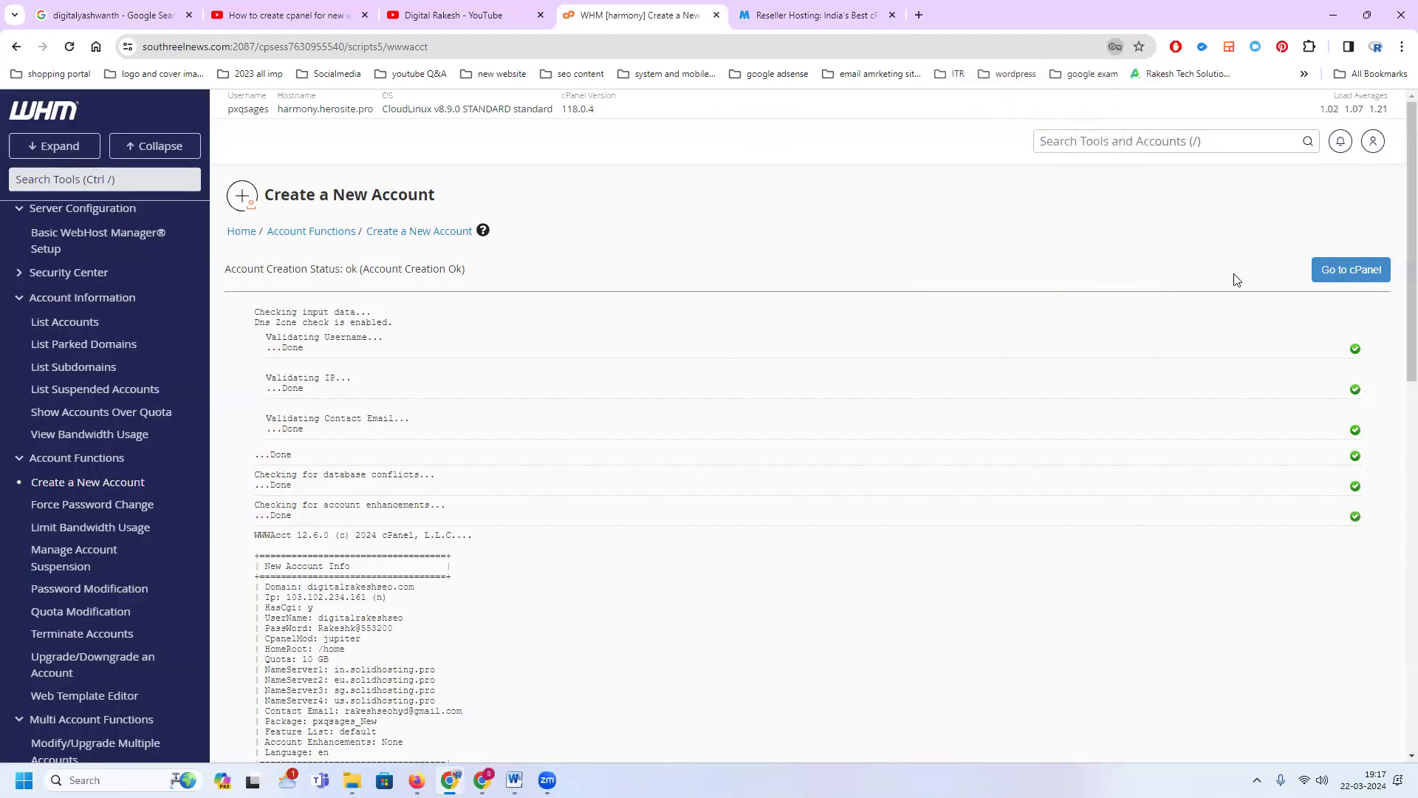
{"action": "left_click", "coordinate": [1336, 278]}
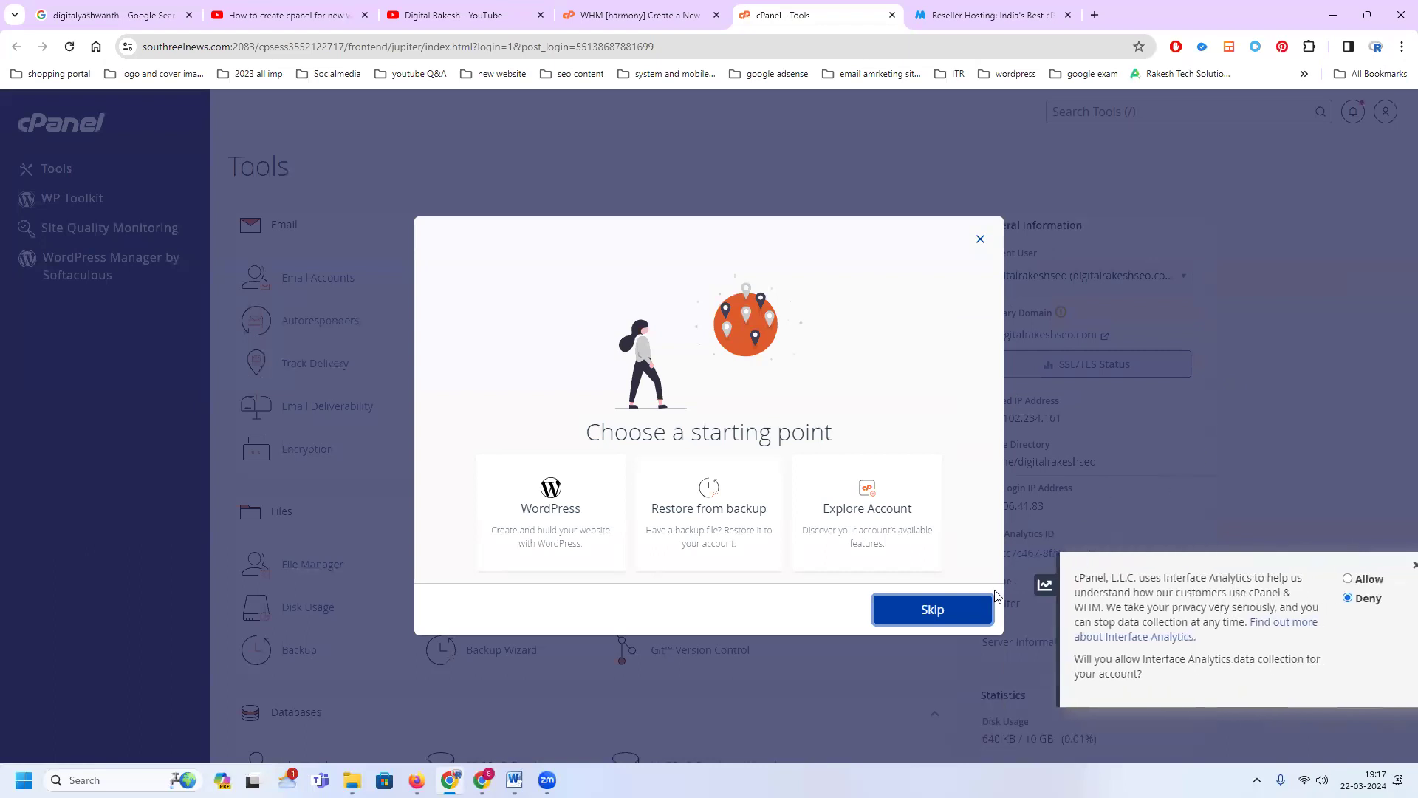
{"action": "left_click", "coordinate": [975, 610]}
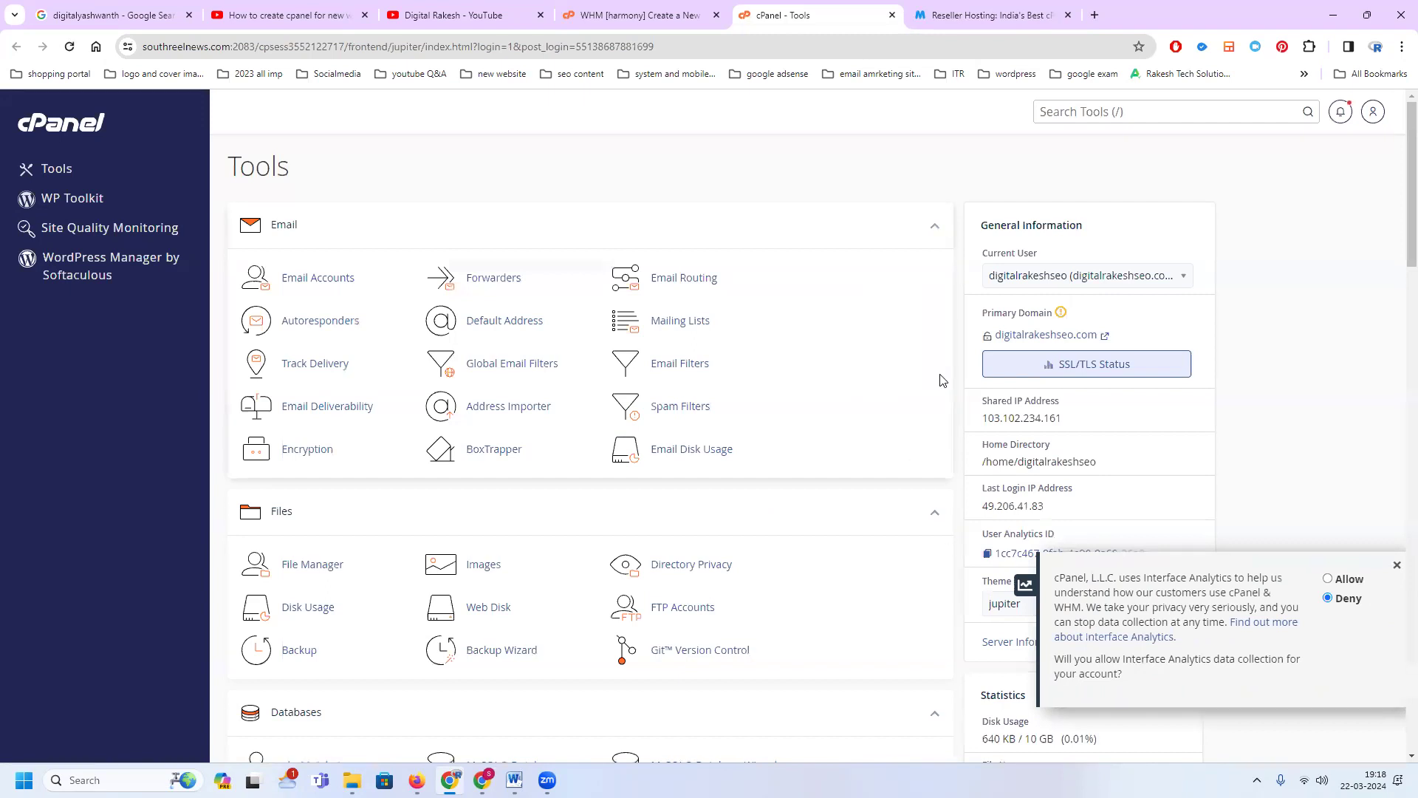
Look through the cPanel tool sections from Email to Advanced and dismiss the Interface Analytics prompt without changing its option.
{"action": "scroll", "coordinate": [902, 357], "scroll_direction": "down", "scroll_amount": 9}
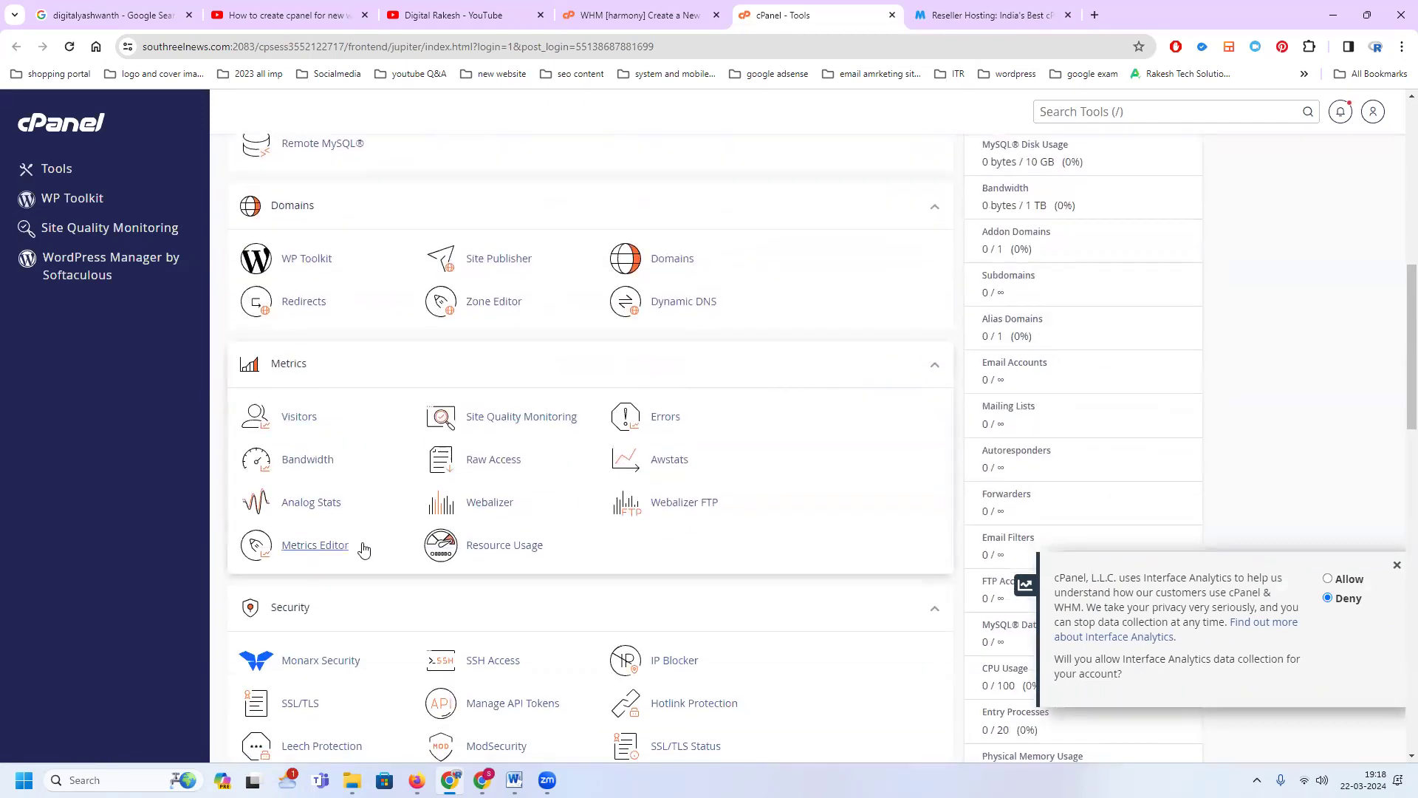
{"action": "scroll", "coordinate": [365, 547], "scroll_direction": "down", "scroll_amount": 7}
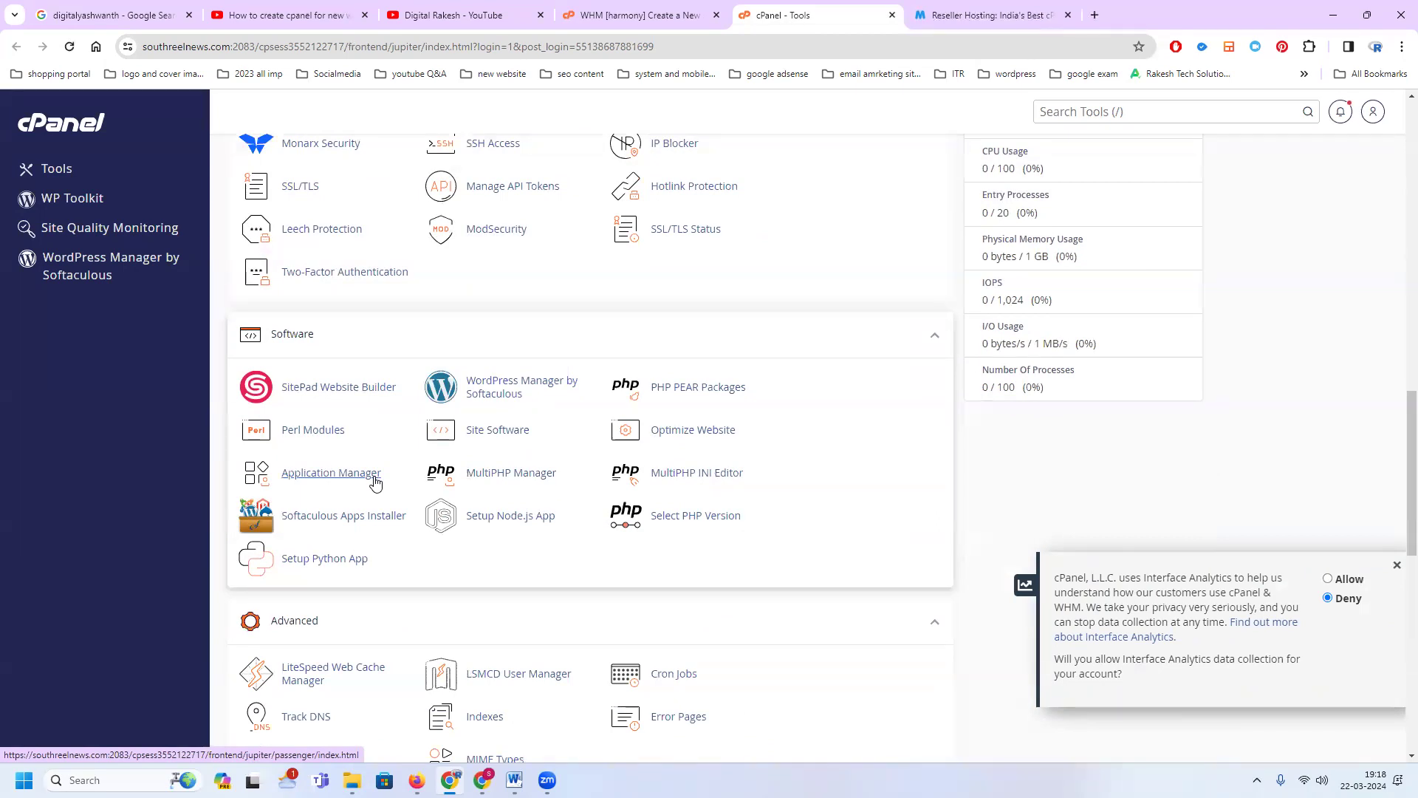
{"action": "scroll", "coordinate": [375, 481], "scroll_direction": "up", "scroll_amount": 10}
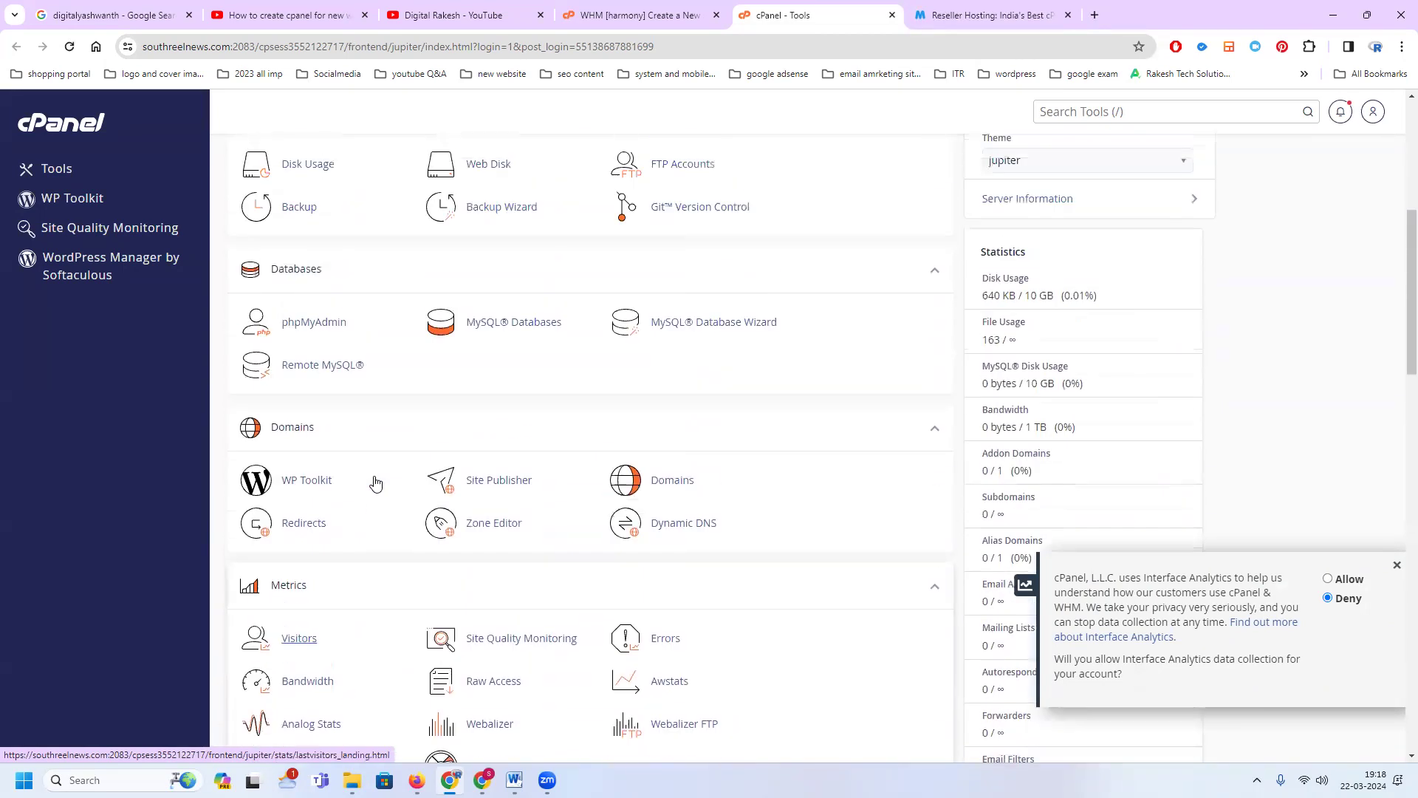
{"action": "scroll", "coordinate": [375, 482], "scroll_direction": "up", "scroll_amount": 3}
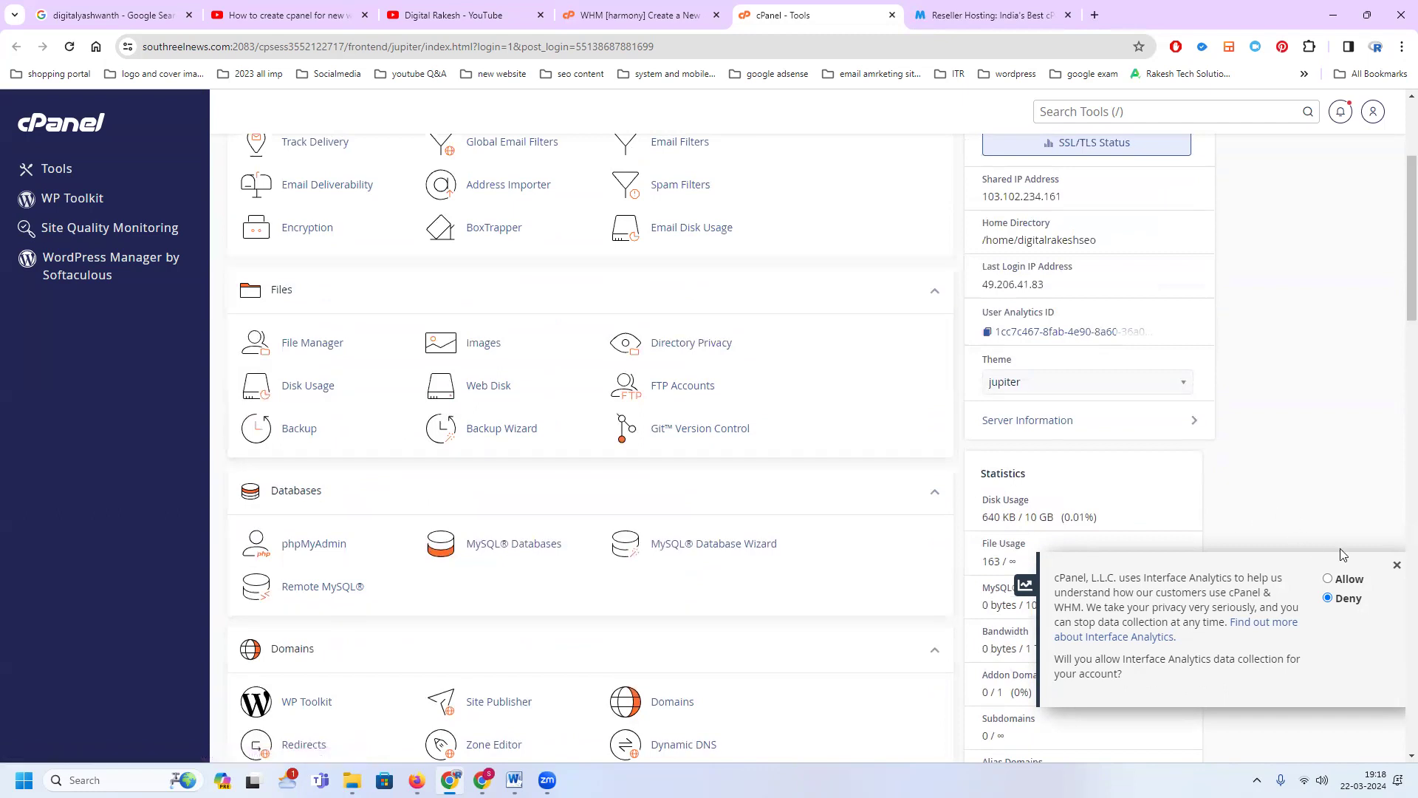
{"action": "left_click", "coordinate": [1397, 569]}
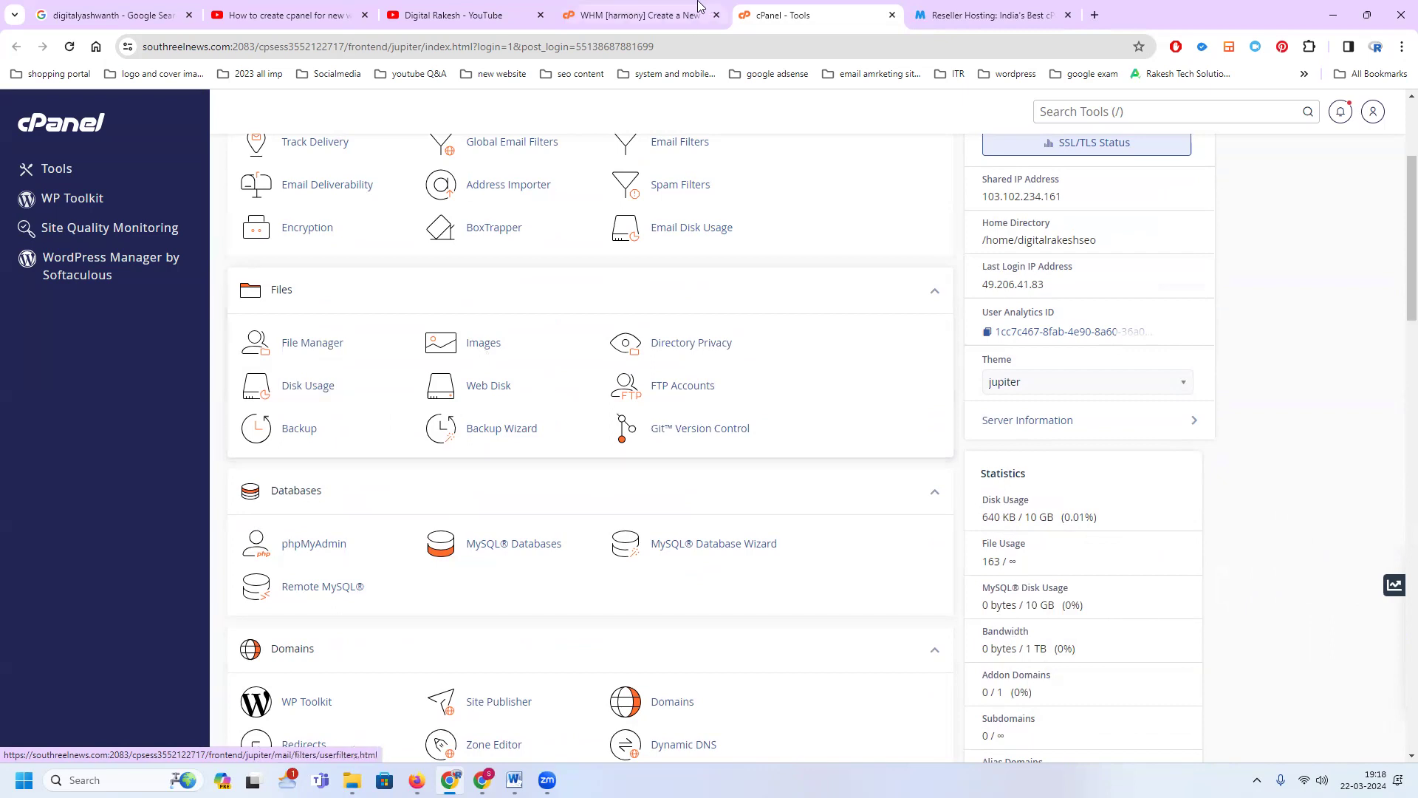
Revisit the WHM account creation results and the new cPanel's tools, and switch to the YouTube channel's video list.
{"action": "left_click", "coordinate": [668, 15]}
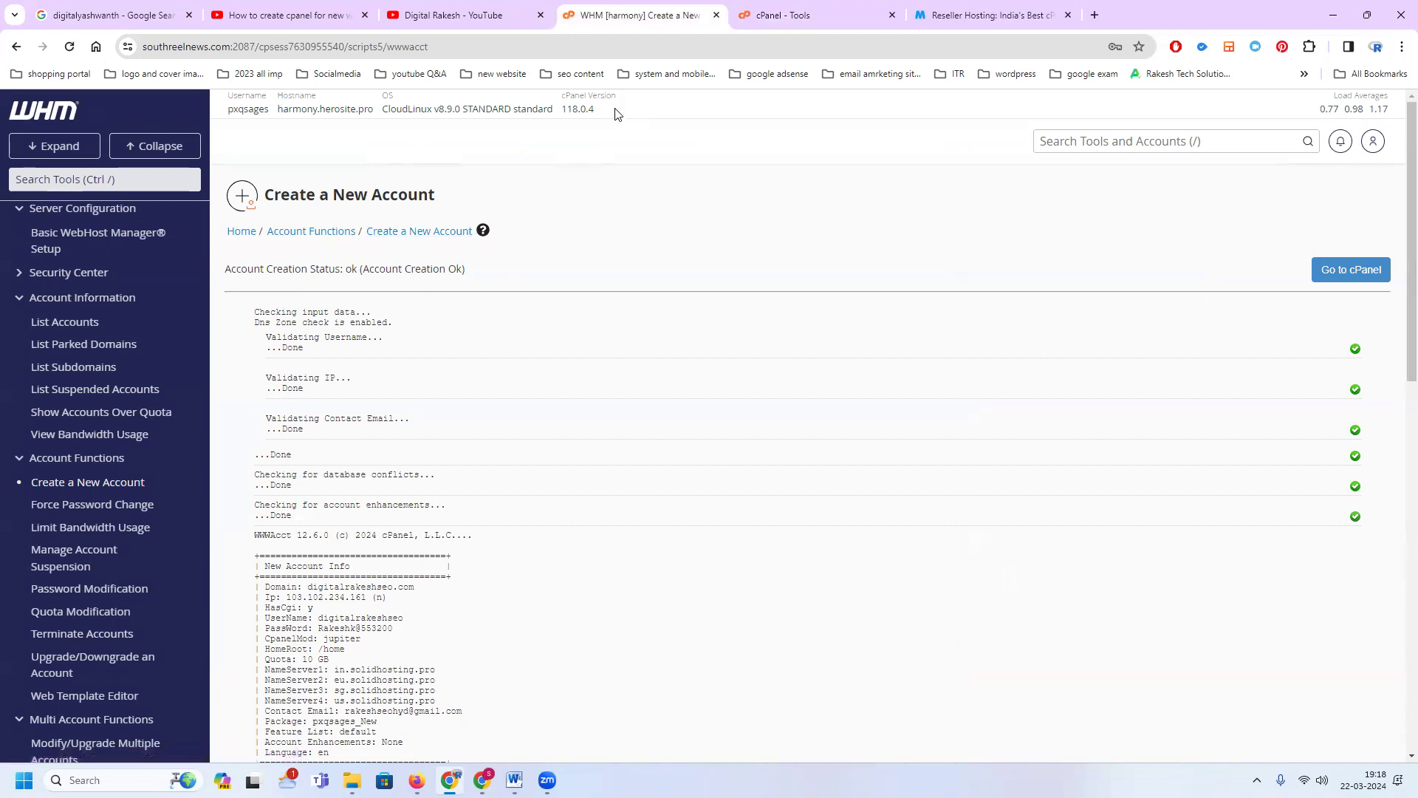
{"action": "left_click", "coordinate": [749, 8]}
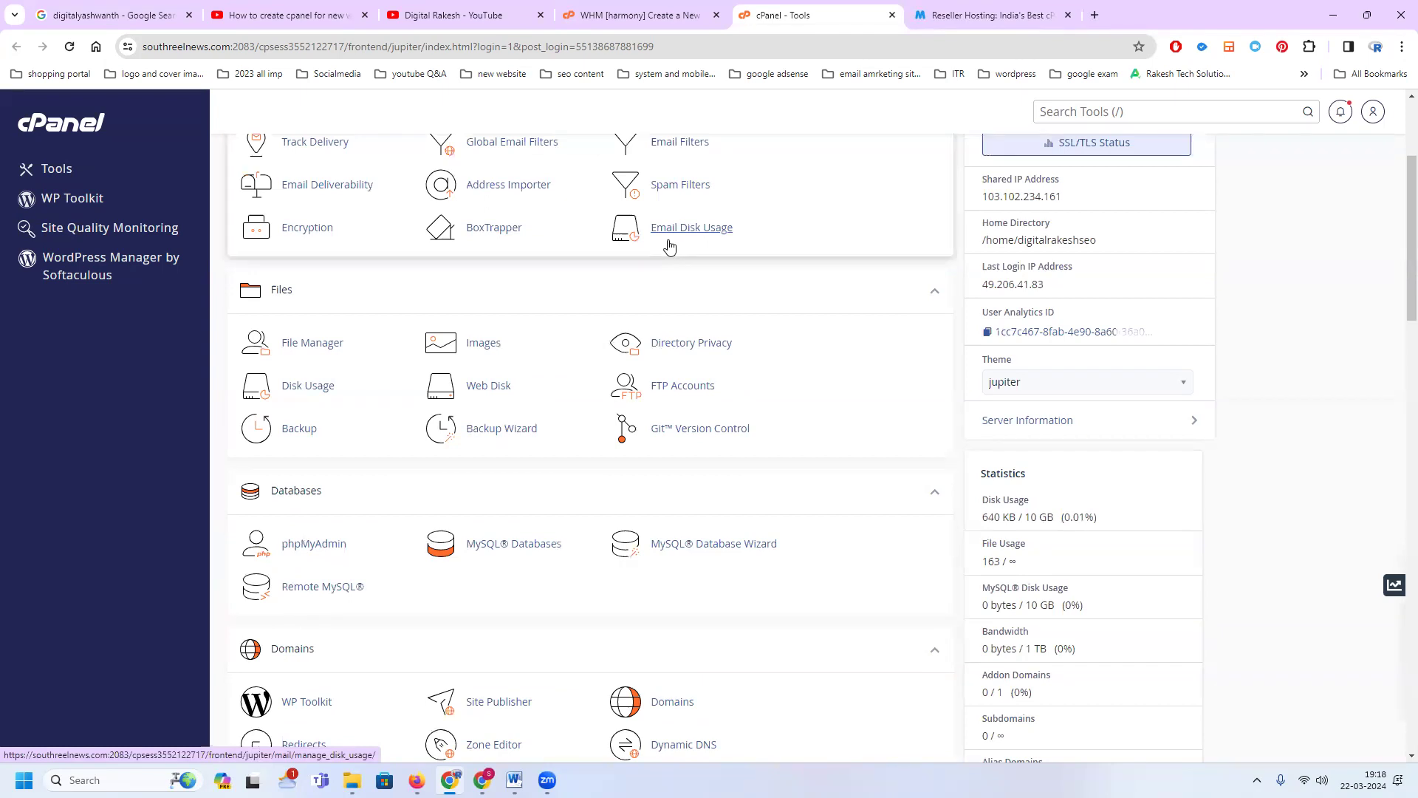
{"action": "scroll", "coordinate": [669, 246], "scroll_direction": "up", "scroll_amount": 1}
{"action": "key", "text": "ctrl+3"}
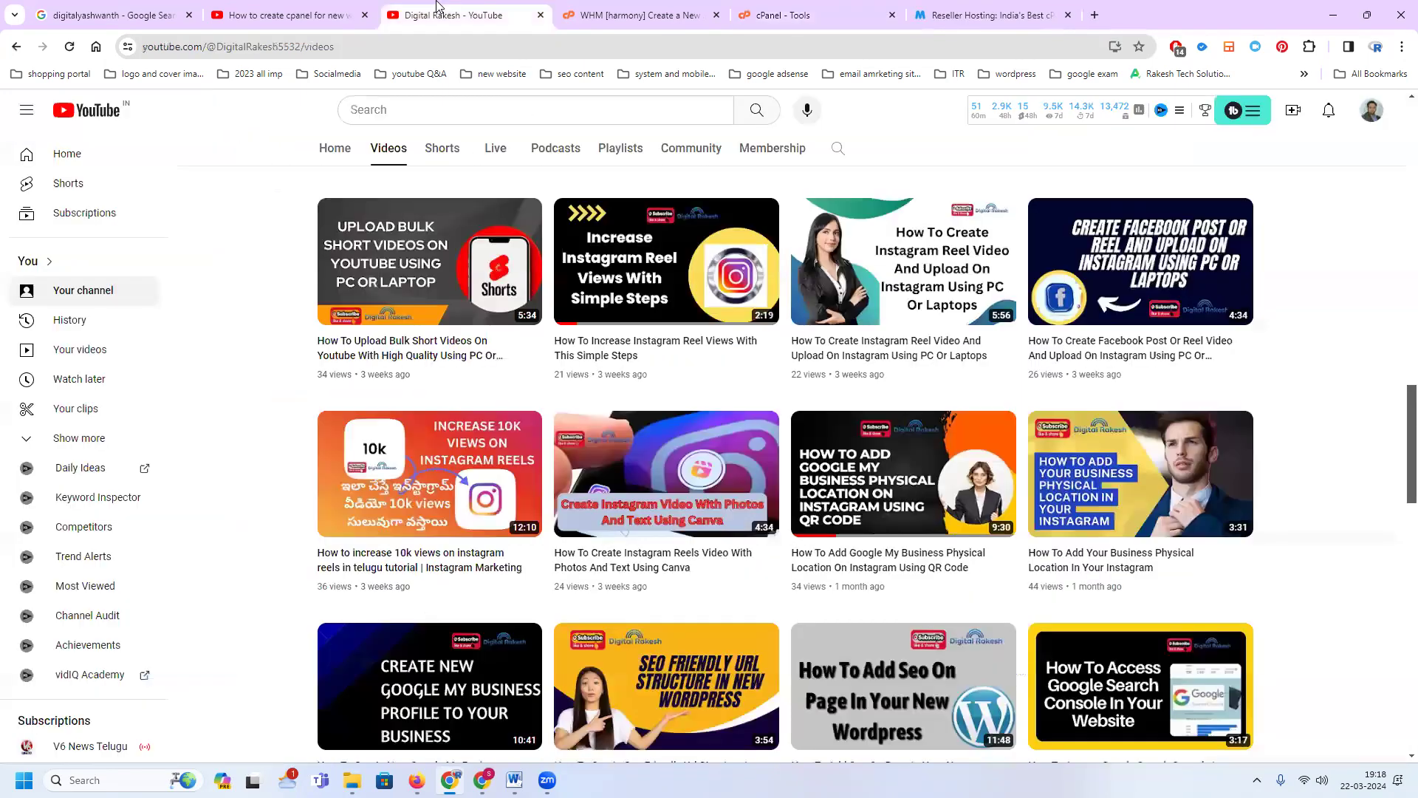